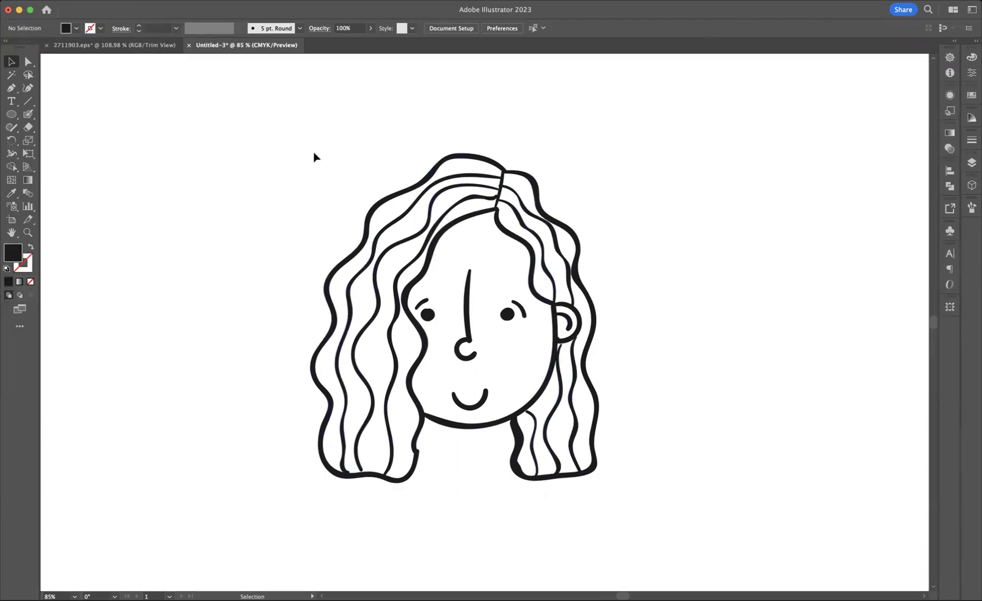
# Select the face drawing, then undo an accidental nudge so it stays in place
pyautogui.moveTo(315, 156); pyautogui.dragTo(671, 510)
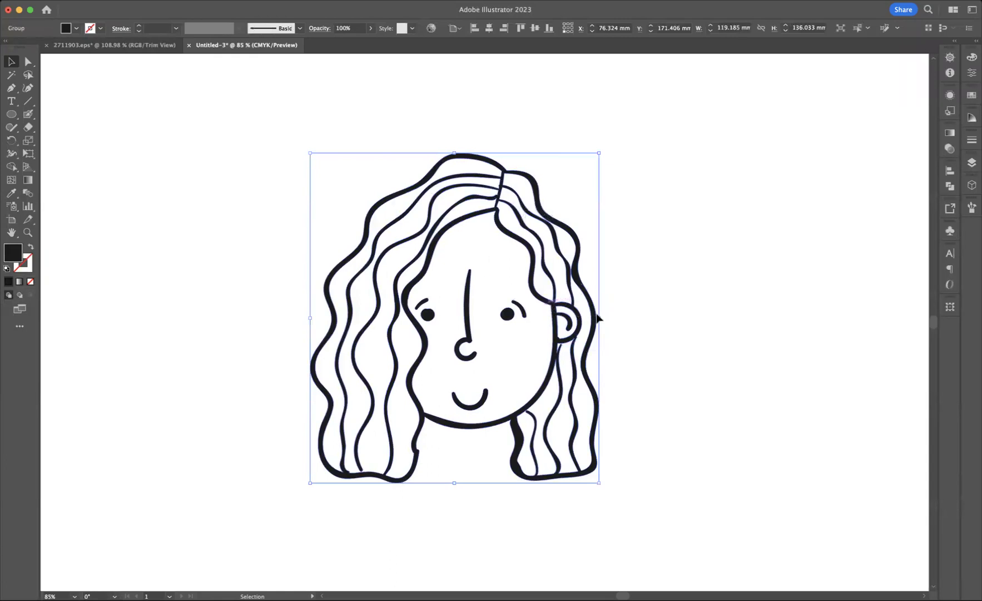
pyautogui.moveTo(494, 296); pyautogui.dragTo(480, 337)
pyautogui.click(279, 234)
pyautogui.press('super+z')
pyautogui.press('super+z')
pyautogui.click(614, 358)
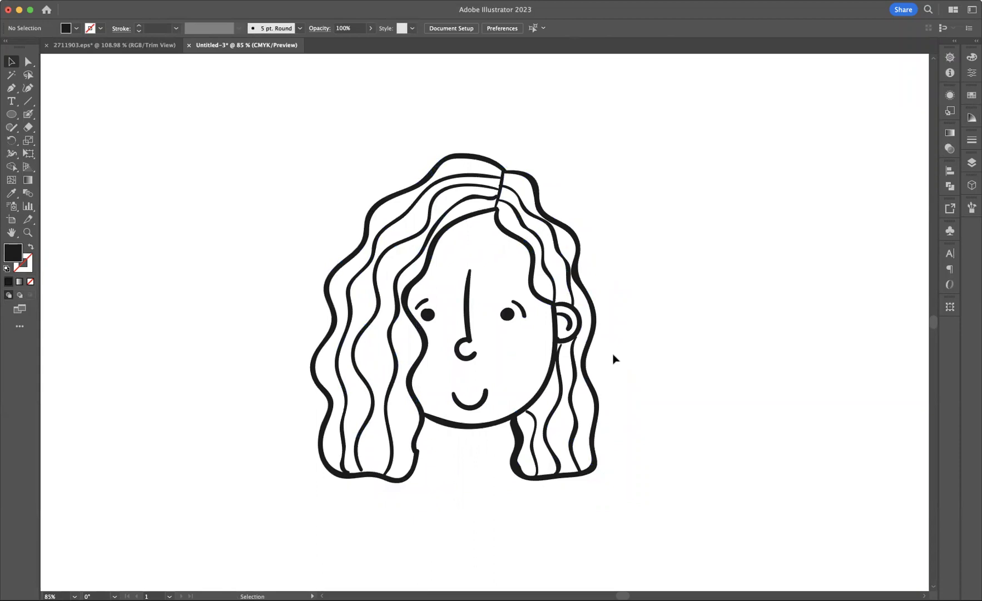
# Inspect the face group's individual paths in the Layers panel
pyautogui.click(516, 235)
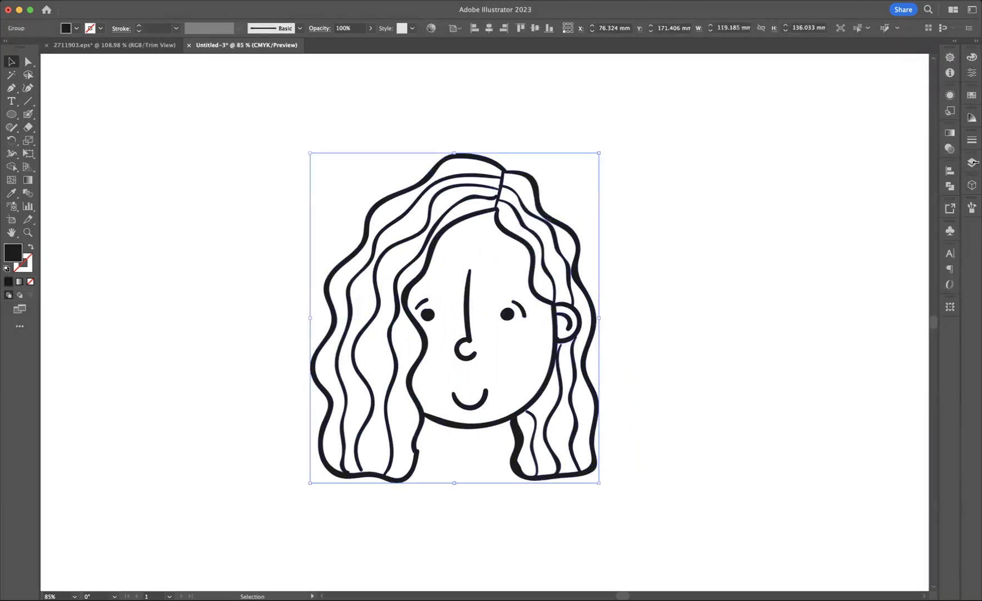
pyautogui.click(973, 164)
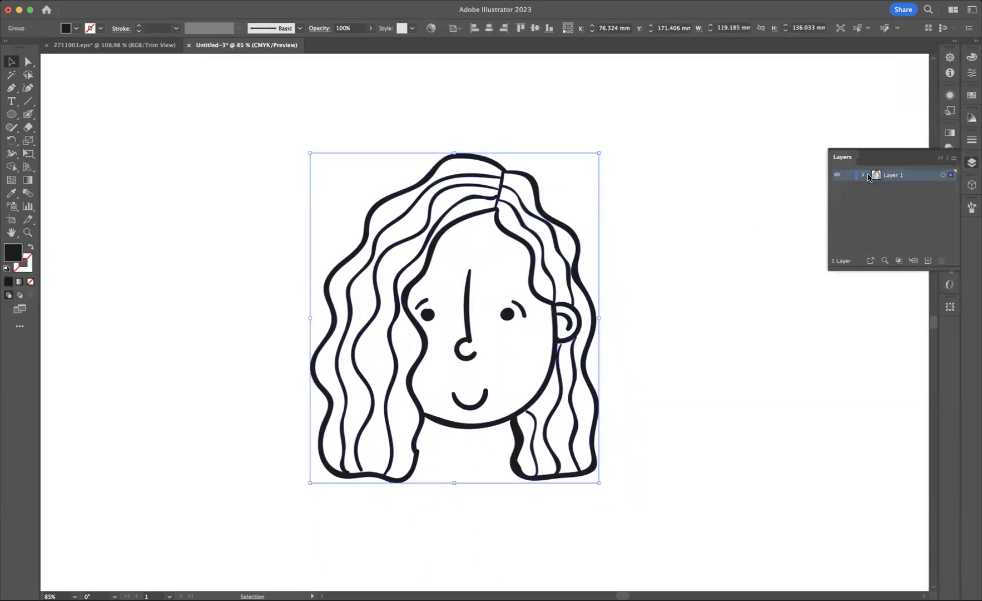
pyautogui.click(864, 176)
pyautogui.click(876, 187)
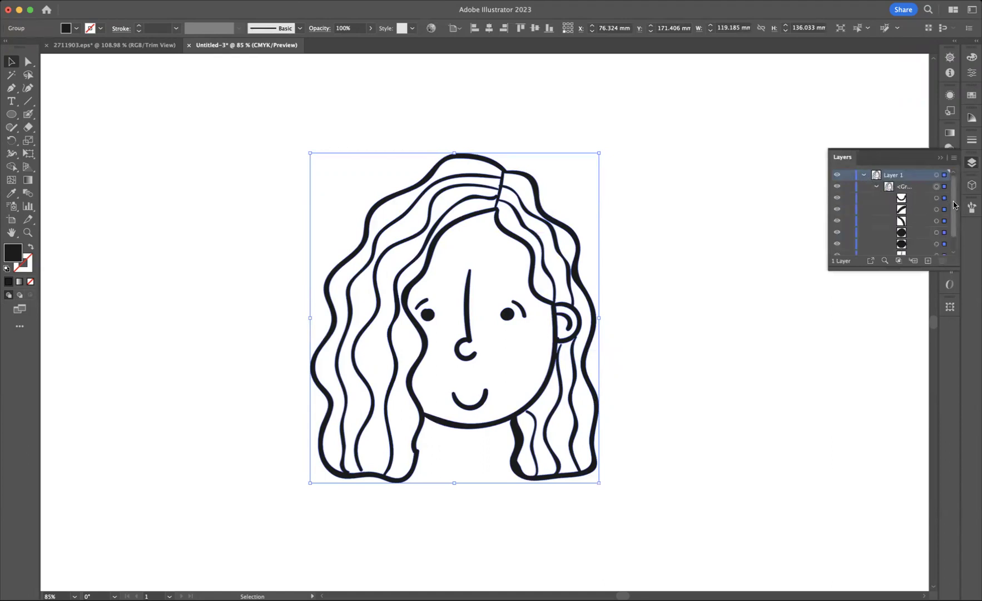
pyautogui.scroll(-1, 953, 207)
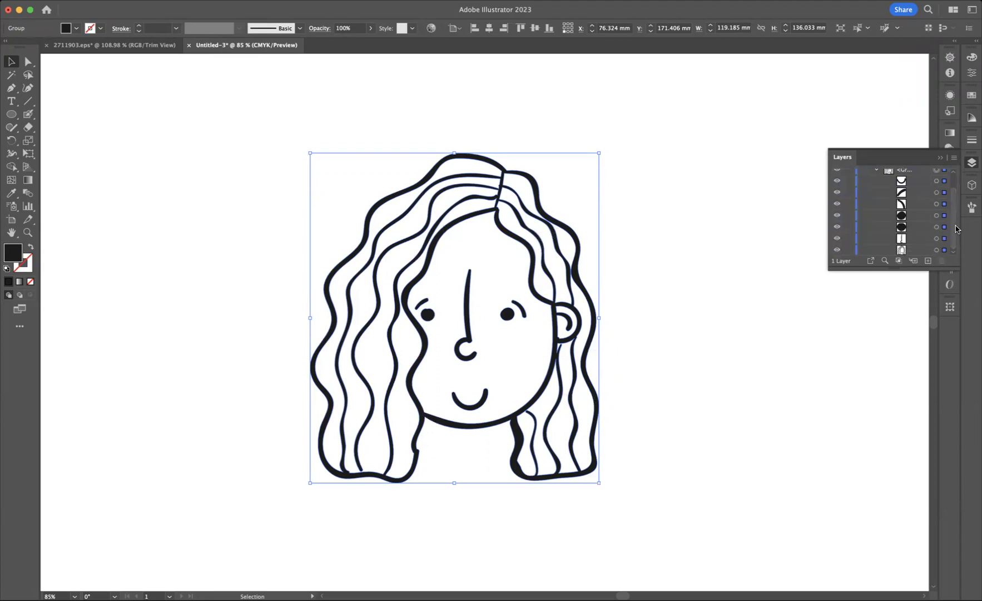
pyautogui.scroll(1, 955, 228)
pyautogui.click(781, 168)
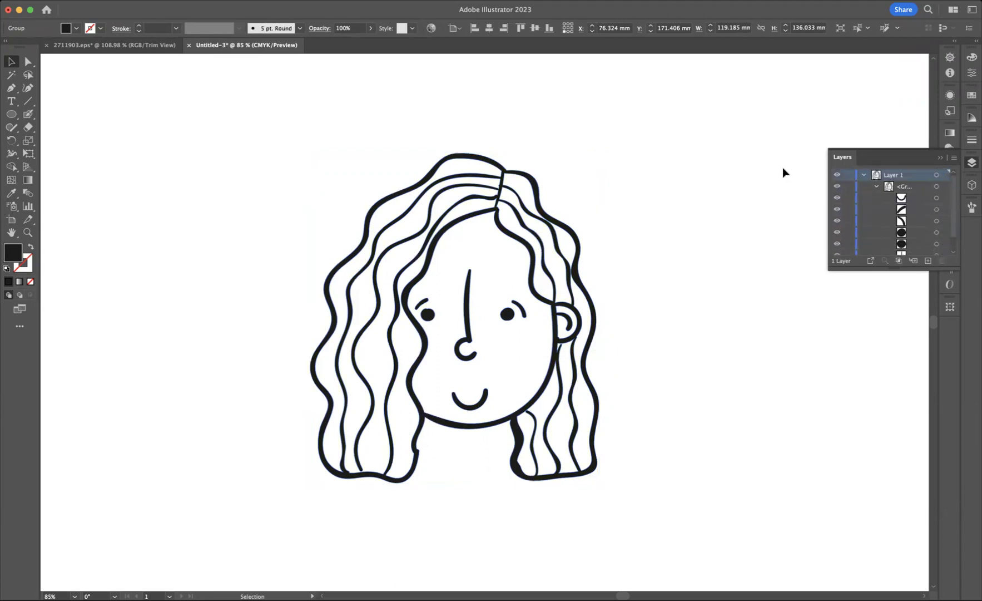
pyautogui.click(939, 158)
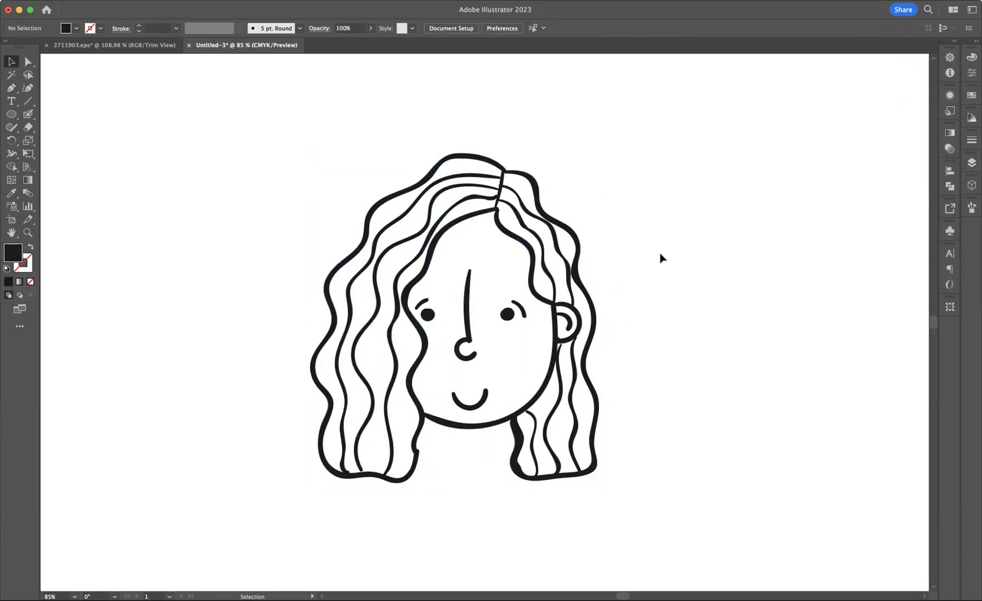
# Marquee-select the whole face drawing and ungroup it with Shift+Cmd+G, then deselect
pyautogui.moveTo(272, 143)
pyautogui.mouseDown()
pyautogui.moveTo(582, 371)
pyautogui.moveTo(695, 486)
pyautogui.mouseUp()
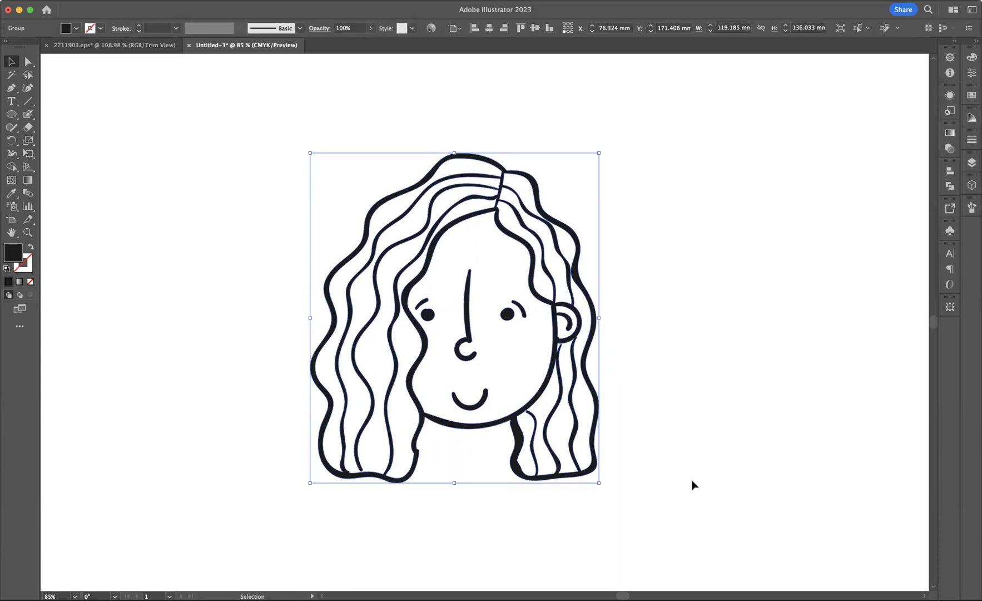
pyautogui.rightClick(470, 284)
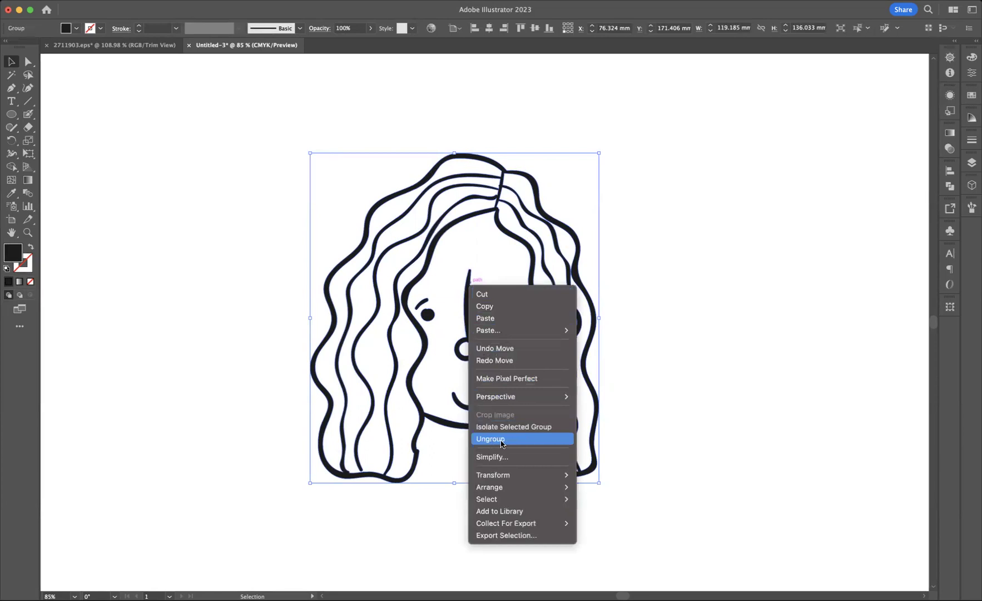
pyautogui.press('Escape')
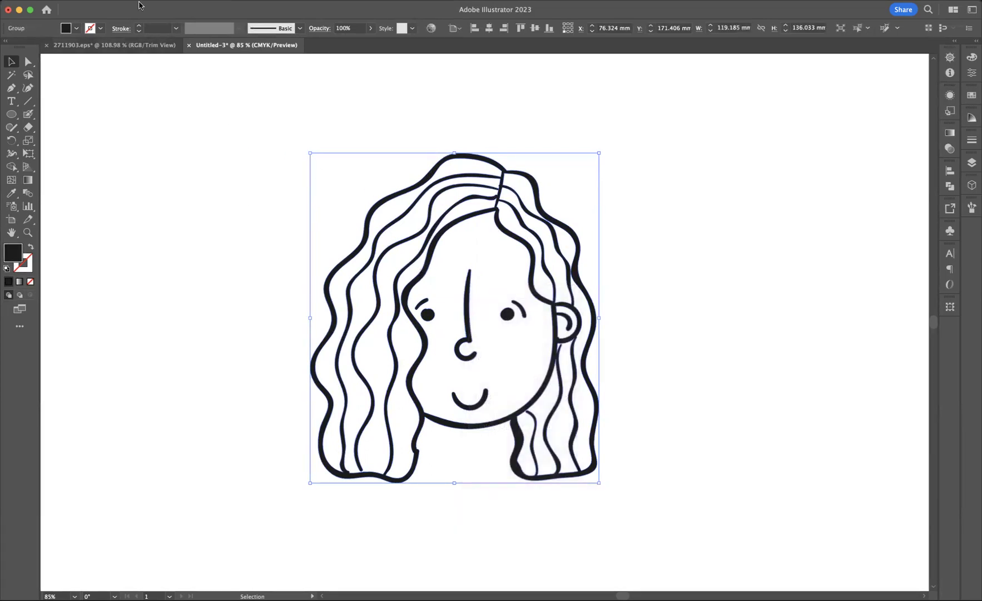
pyautogui.click(126, 0)
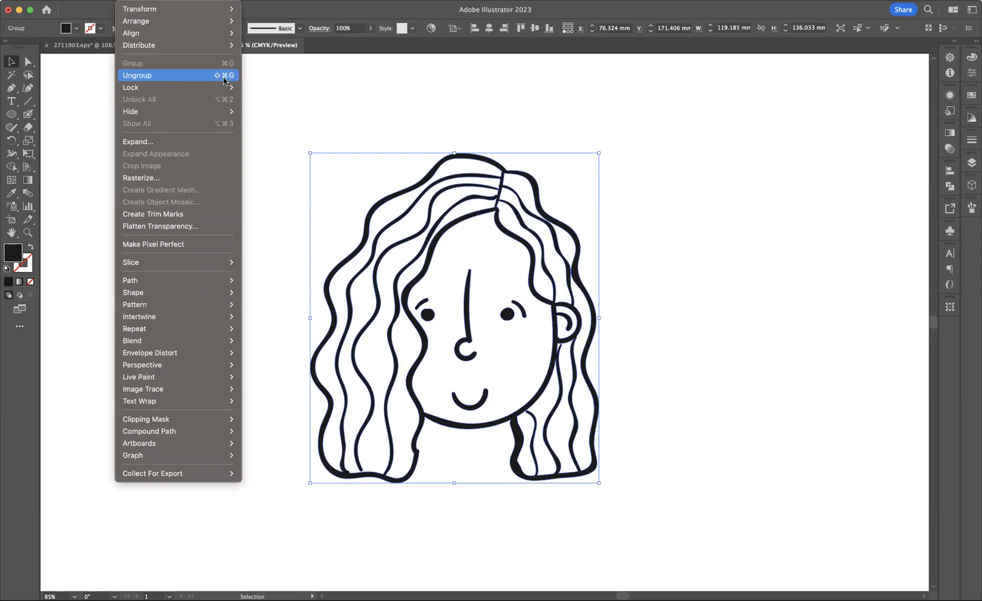
pyautogui.click(519, 100)
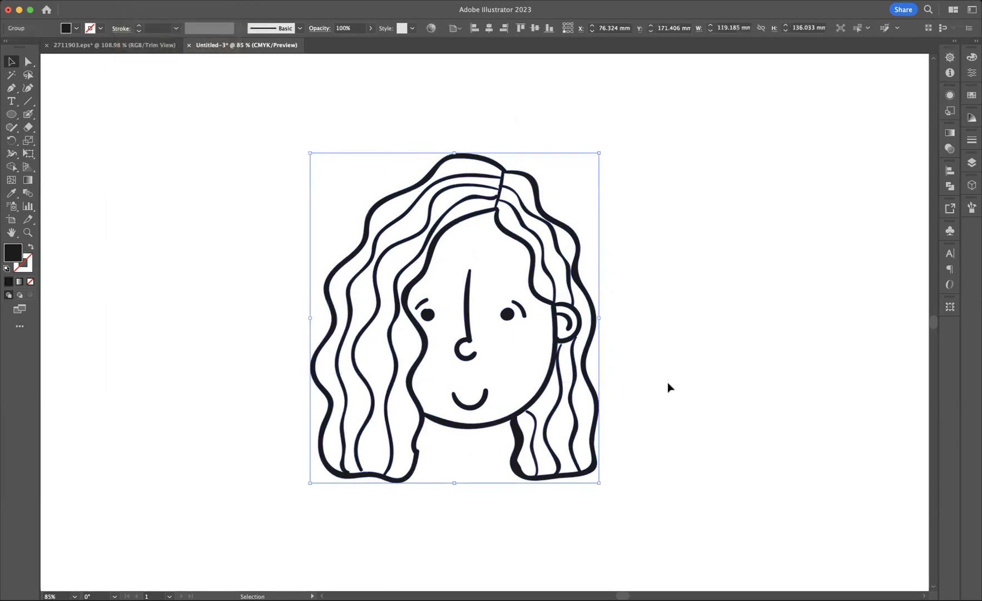
pyautogui.press('super')
pyautogui.press('super+shift+g')
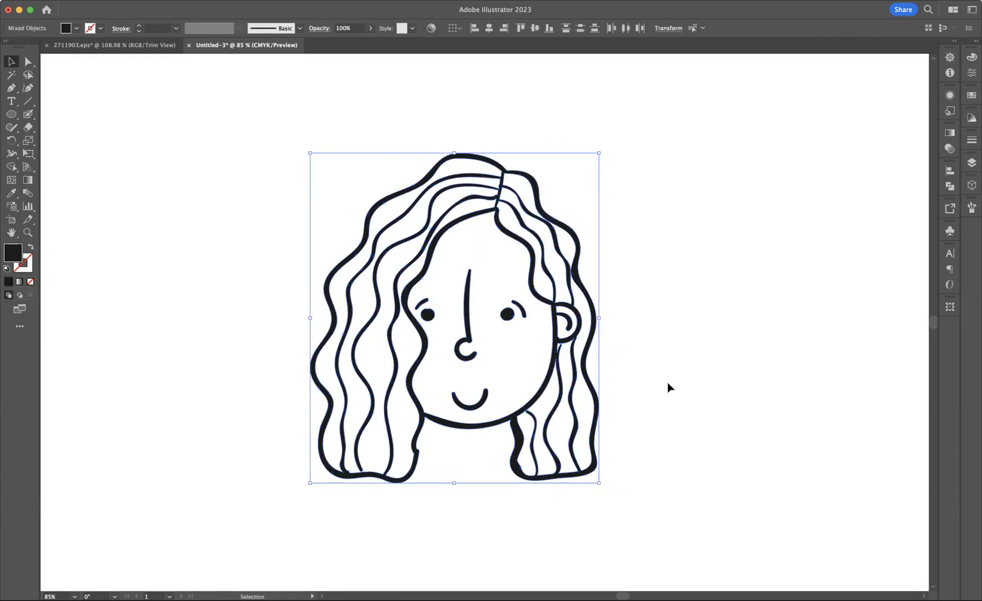
pyautogui.click(673, 380)
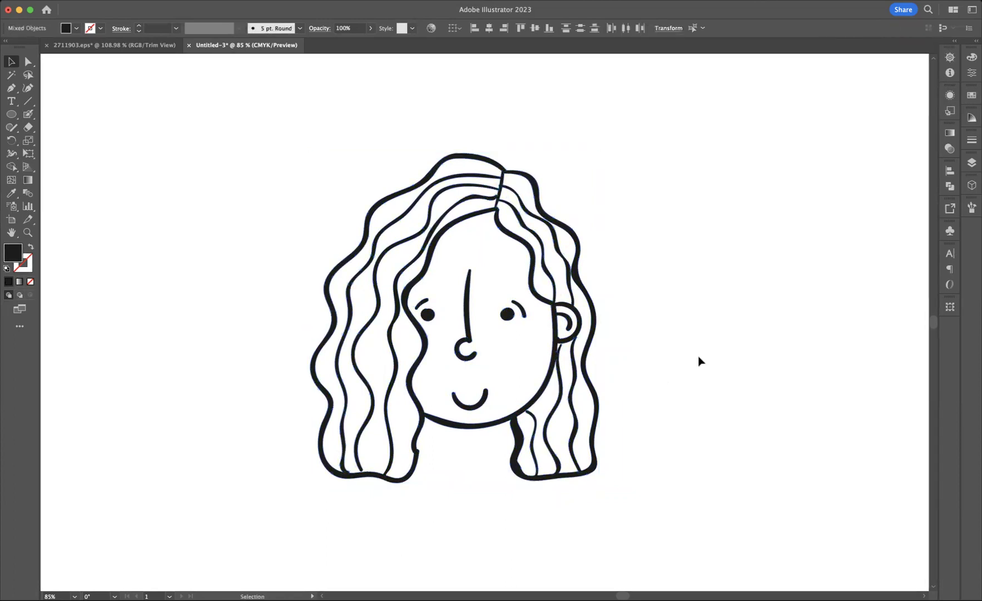
# Move the nose line to the artboard's left edge and fill it orange
pyautogui.click(468, 306)
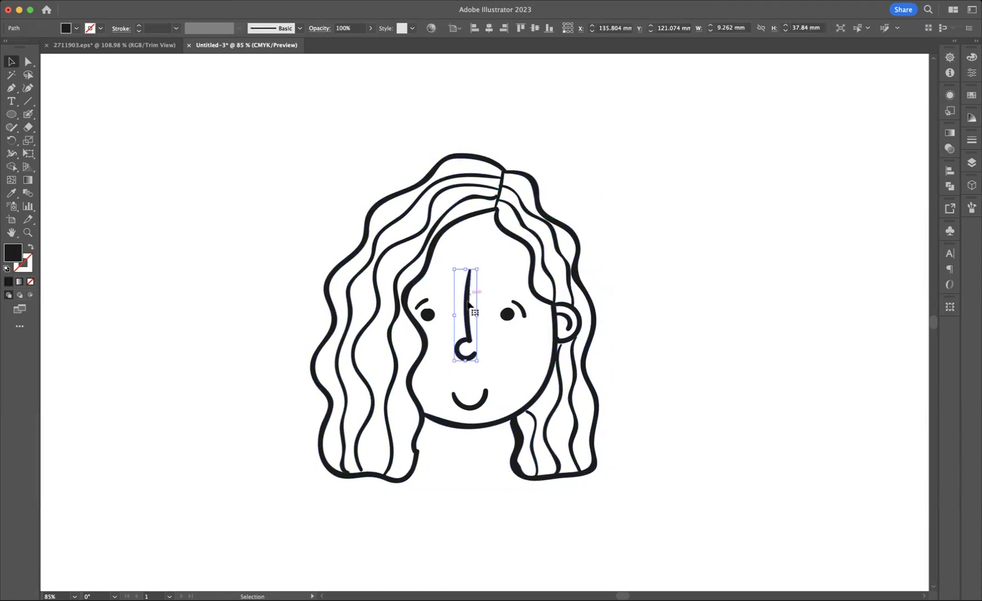
pyautogui.moveTo(468, 317); pyautogui.dragTo(136, 276)
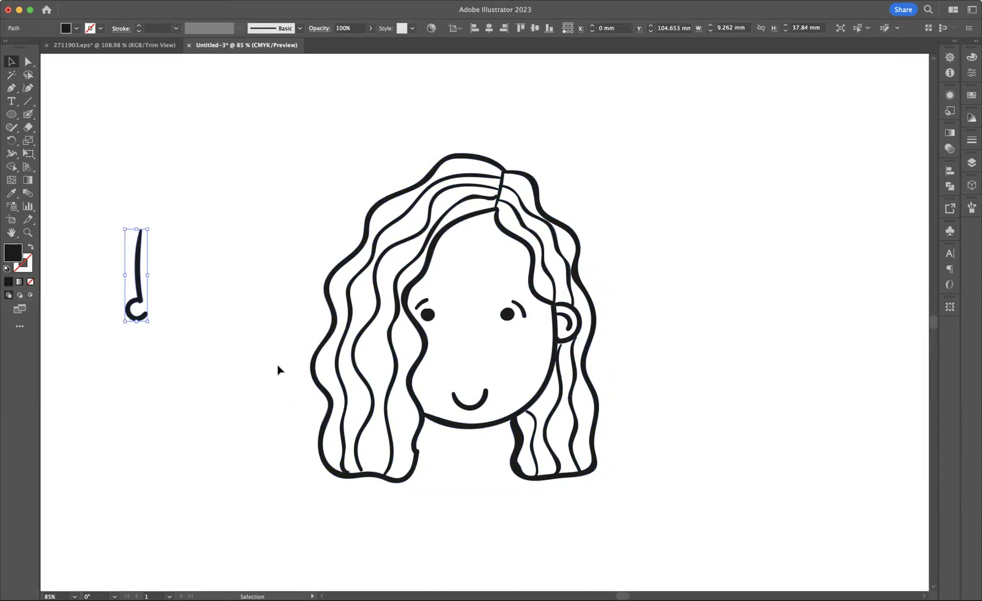
pyautogui.click(78, 29)
pyautogui.click(107, 51)
pyautogui.click(147, 152)
# Return the orange nose to the face centre, then select both eye dots
pyautogui.moveTo(137, 275); pyautogui.dragTo(465, 330)
pyautogui.click(691, 370)
pyautogui.click(508, 316)
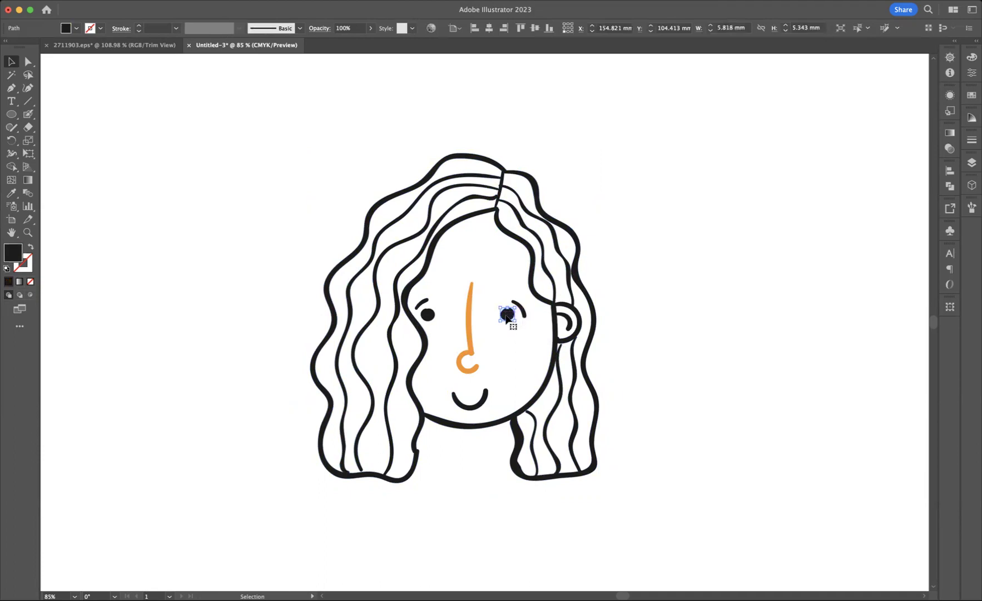
pyautogui.keyDown('shift'); pyautogui.click(432, 316); pyautogui.keyUp('shift')
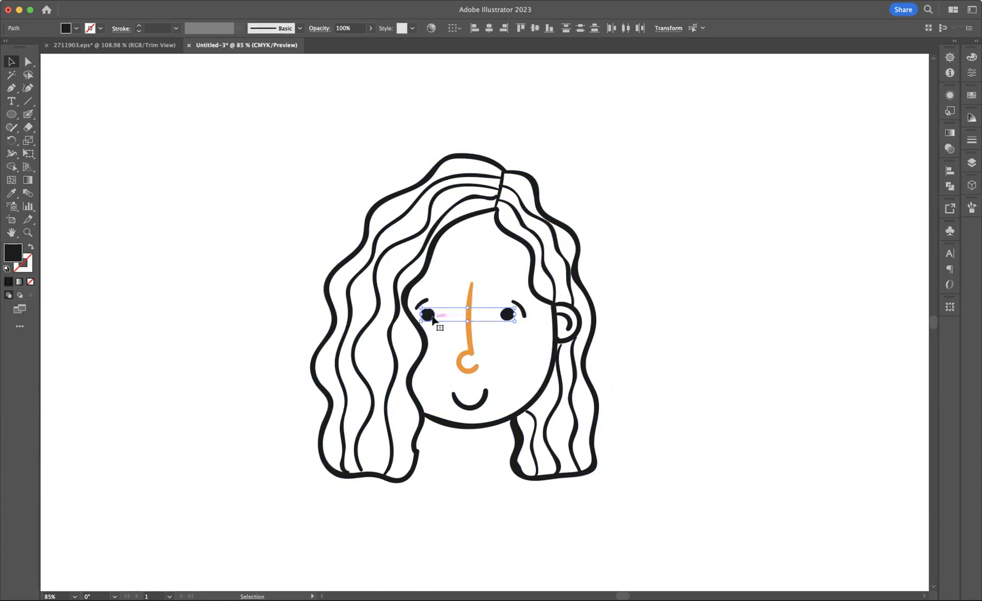
# Fill both eye dots brown
pyautogui.click(76, 29)
pyautogui.click(89, 65)
pyautogui.click(360, 195)
# Fill the smile red
pyautogui.click(484, 398)
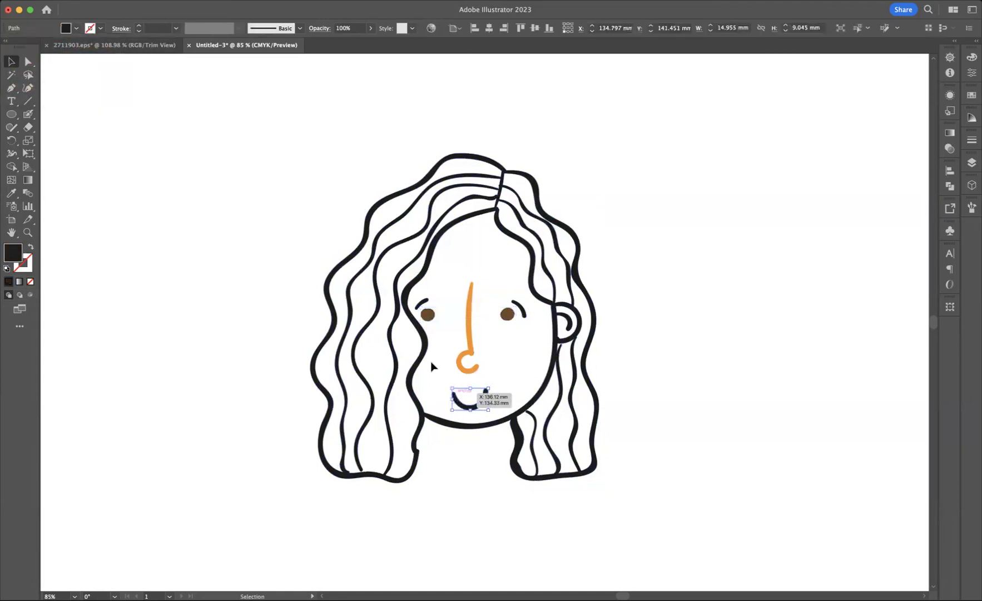
pyautogui.click(76, 28)
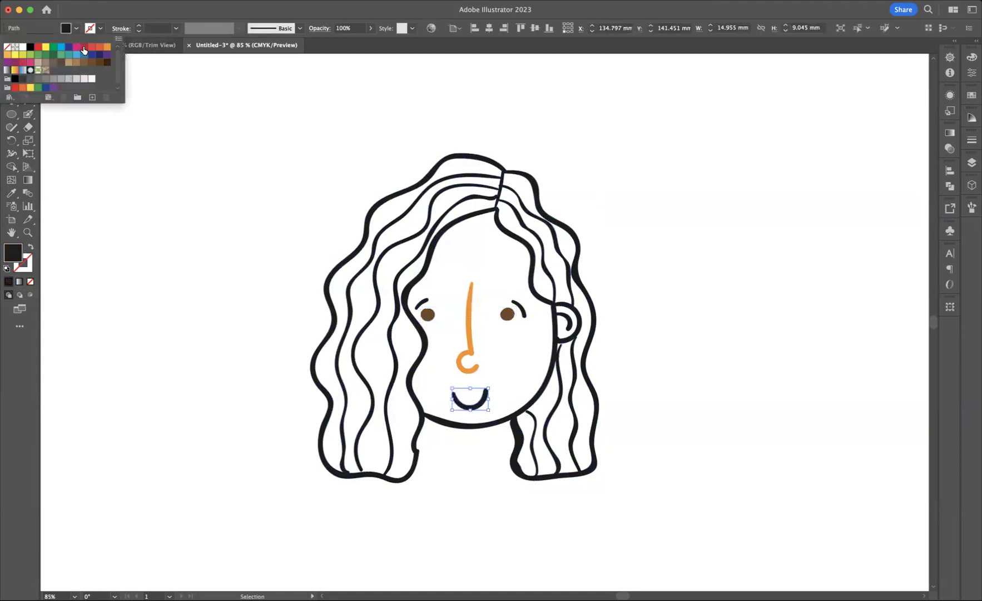
pyautogui.click(84, 47)
pyautogui.click(697, 356)
pyautogui.click(680, 340)
# Give both eyebrows the nose's orange by sampling it with the Eyedropper
pyautogui.click(423, 303)
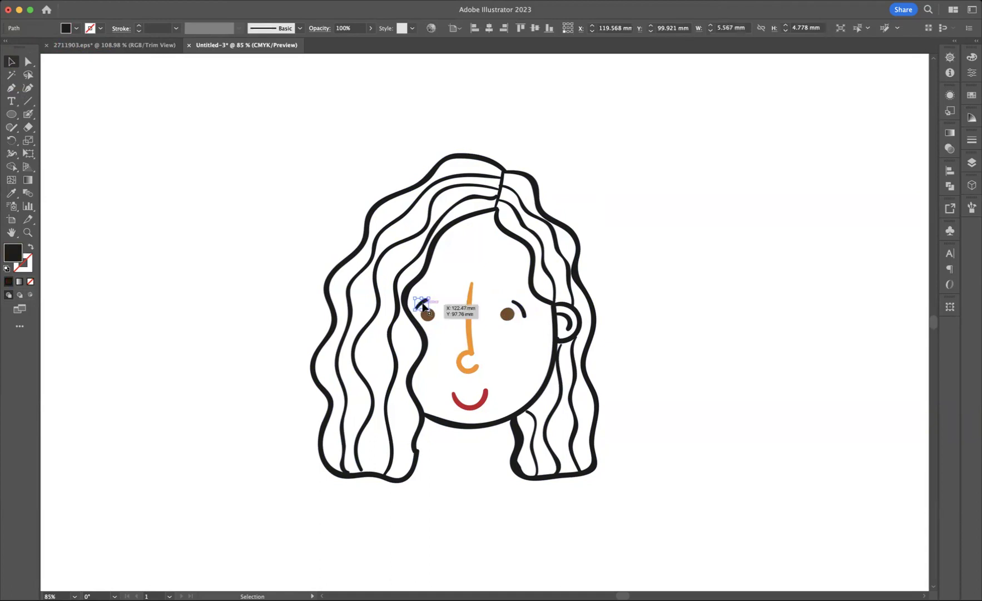
pyautogui.keyDown('shift'); pyautogui.click(521, 310); pyautogui.keyUp('shift')
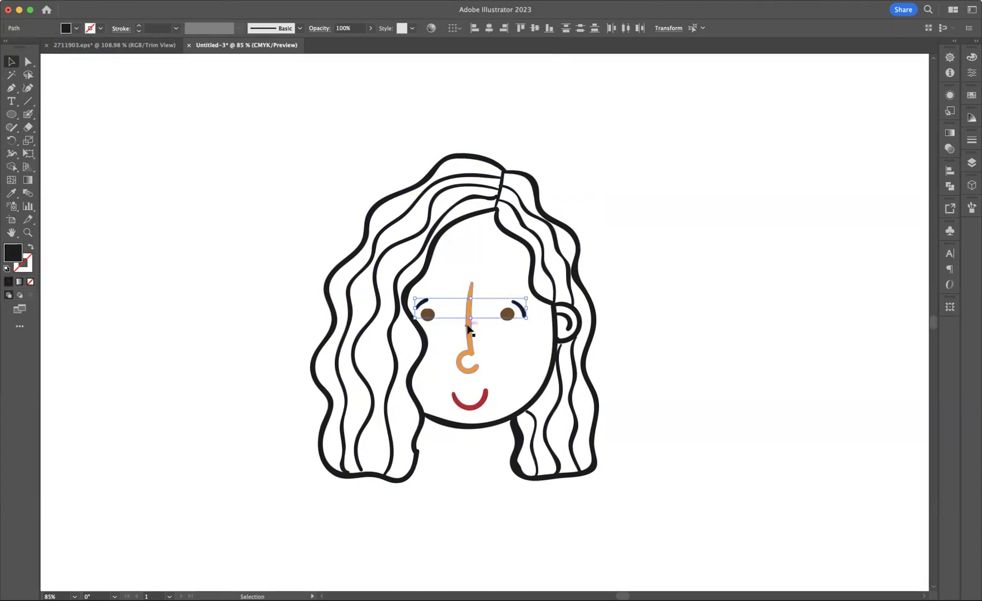
pyautogui.click(11, 193)
pyautogui.click(472, 327)
pyautogui.click(11, 62)
pyautogui.click(291, 119)
# Nudge the hair outline down, then undo the move
pyautogui.click(510, 418)
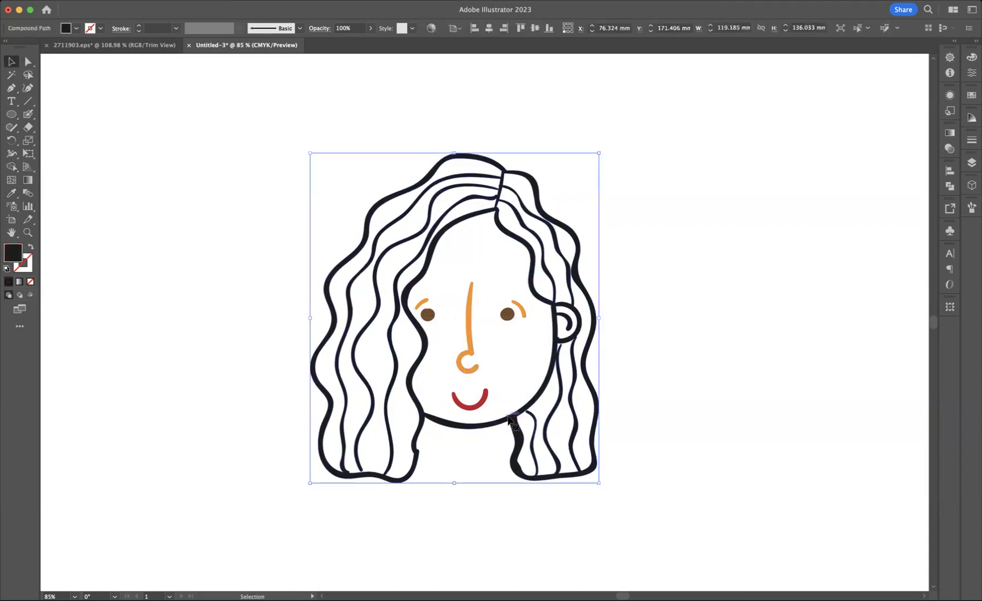
pyautogui.moveTo(509, 417); pyautogui.dragTo(511, 435)
pyautogui.press('super+z')
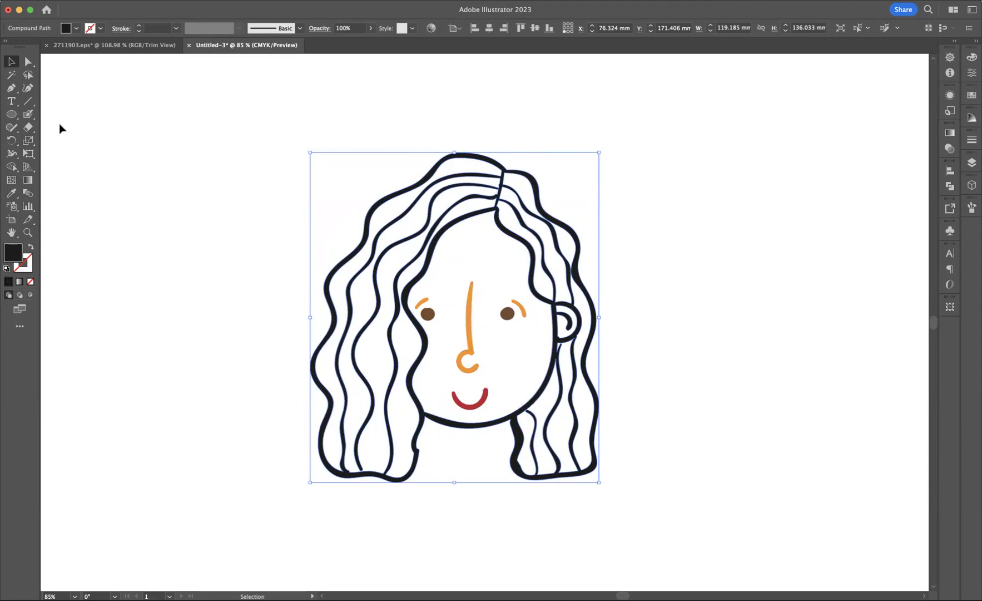
# Choose the Blob Brush and try a ba6c06 fill in the Color Picker, then cancel
pyautogui.click(30, 115)
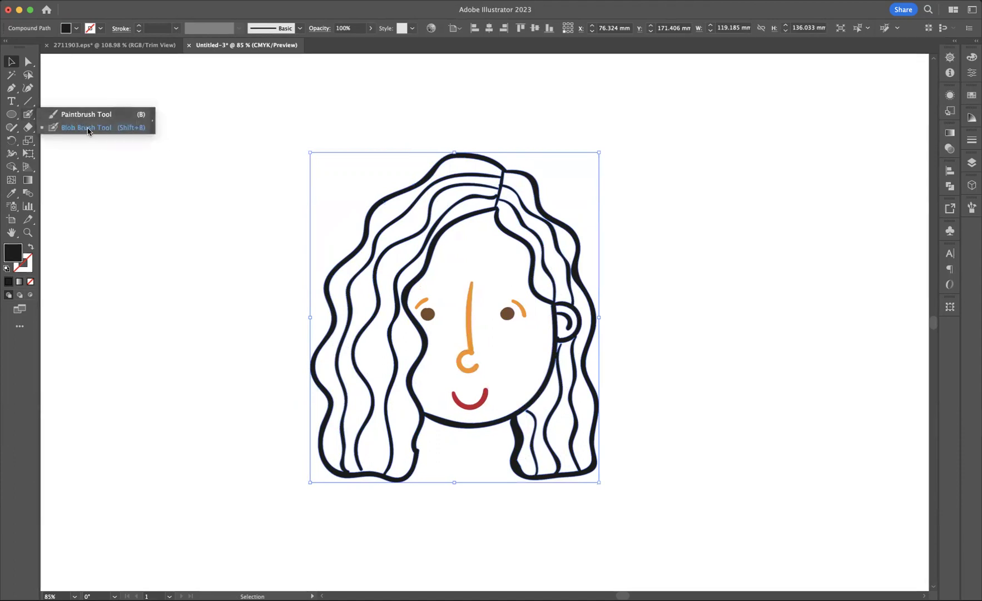
pyautogui.click(78, 127)
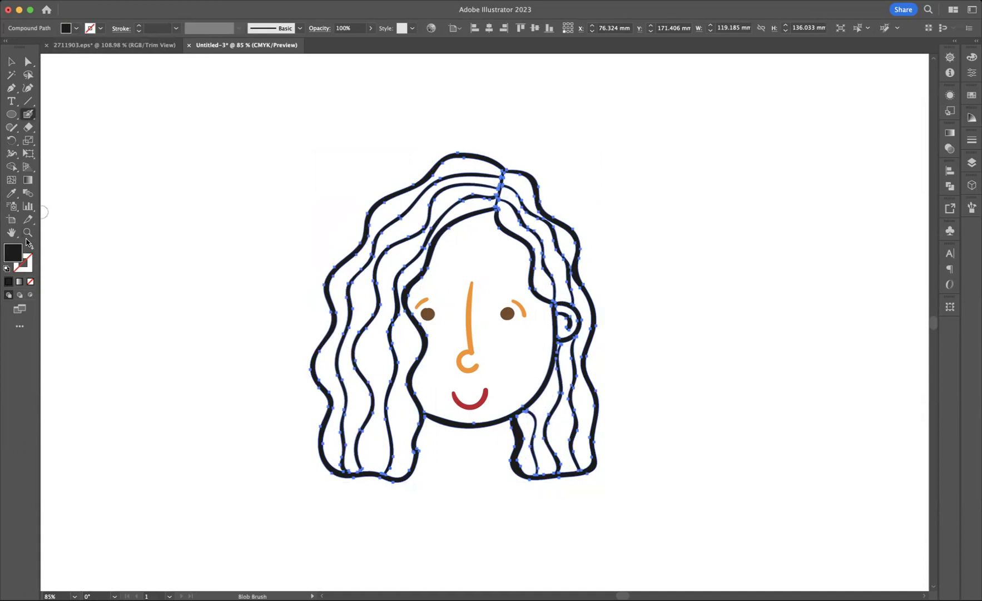
pyautogui.doubleClick(17, 252)
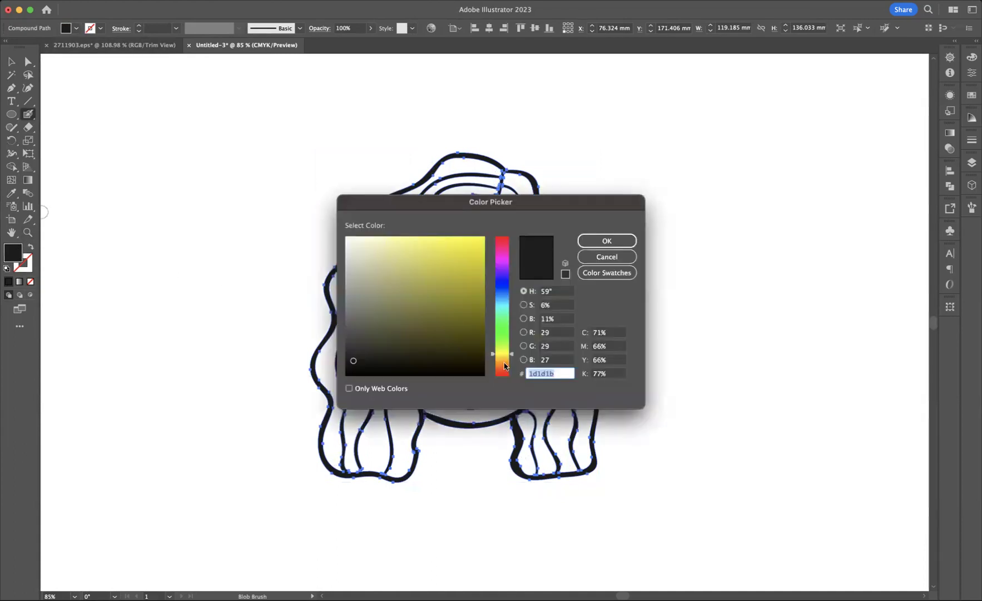
pyautogui.write('ba6c06')
pyautogui.moveTo(423, 247); pyautogui.dragTo(419, 246)
pyautogui.click(604, 258)
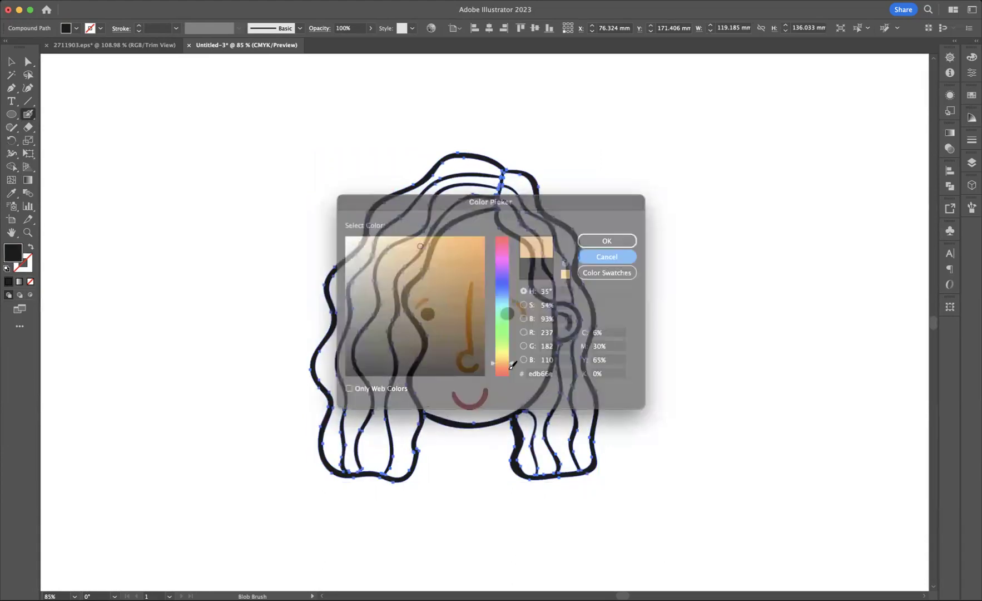
pyautogui.click(11, 61)
pyautogui.click(391, 173)
# With the Blob Brush active, set the fill to light peach f9b06e in the Color Picker
pyautogui.click(28, 114)
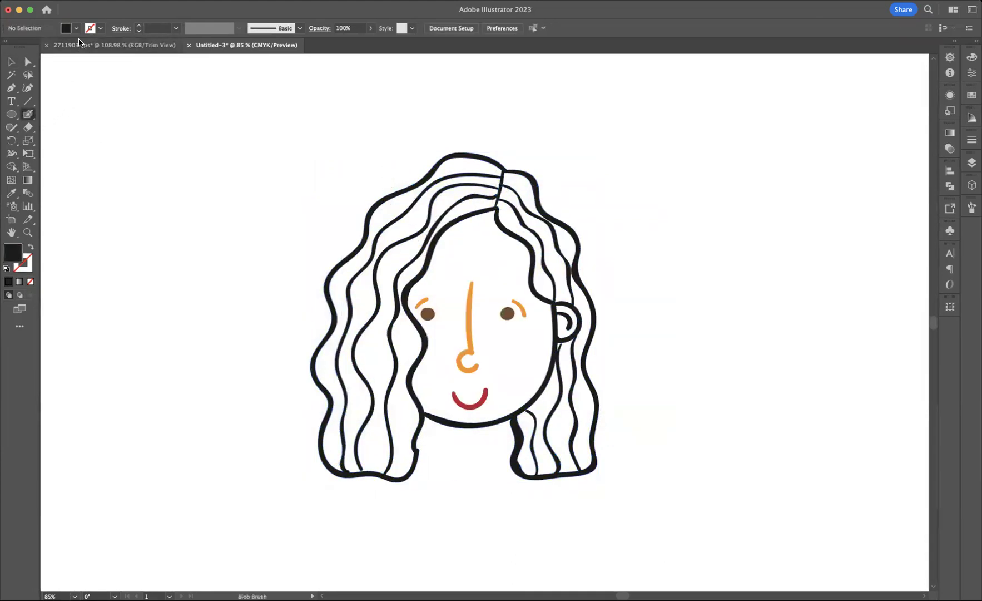
pyautogui.click(77, 30)
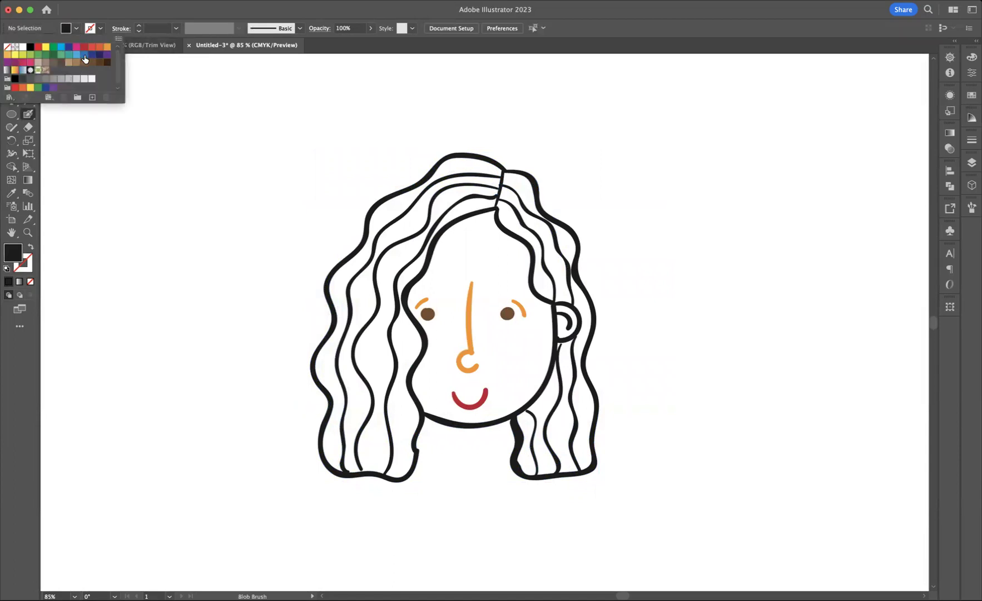
pyautogui.click(20, 255)
pyautogui.doubleClick(12, 255)
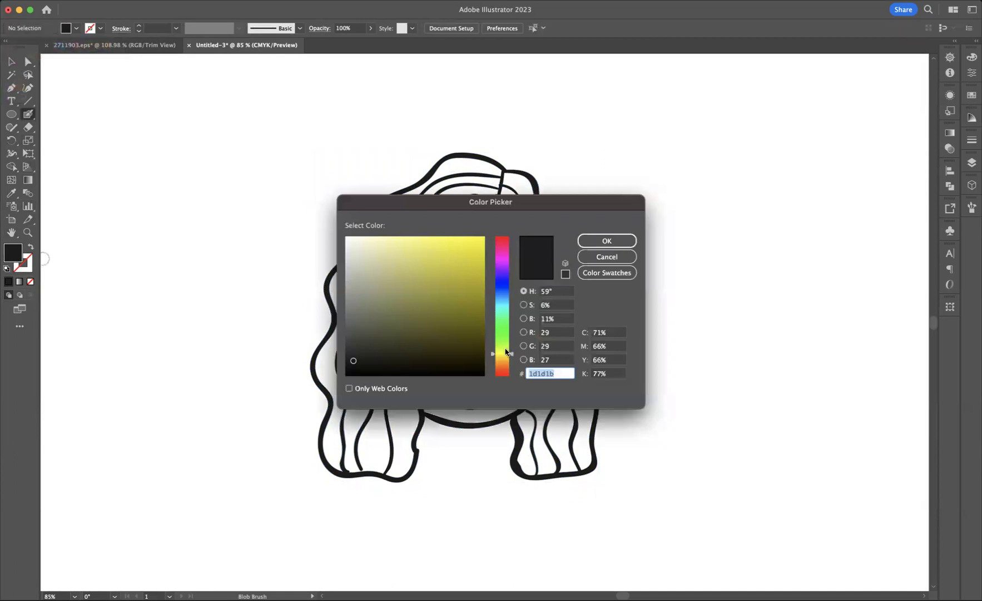
pyautogui.moveTo(446, 246); pyautogui.dragTo(422, 239)
pyautogui.click(507, 366)
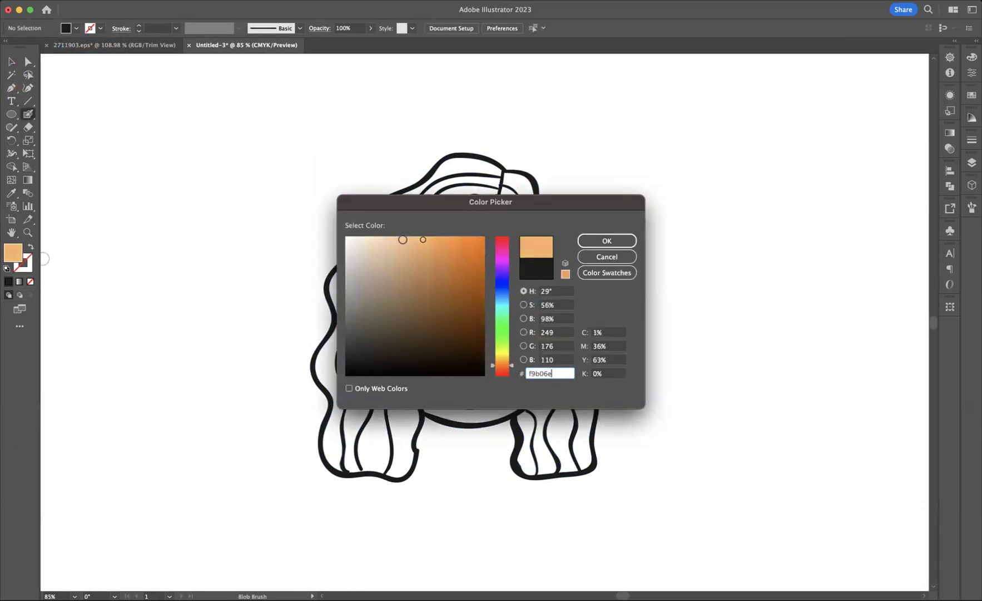
pyautogui.click(407, 240)
pyautogui.click(624, 241)
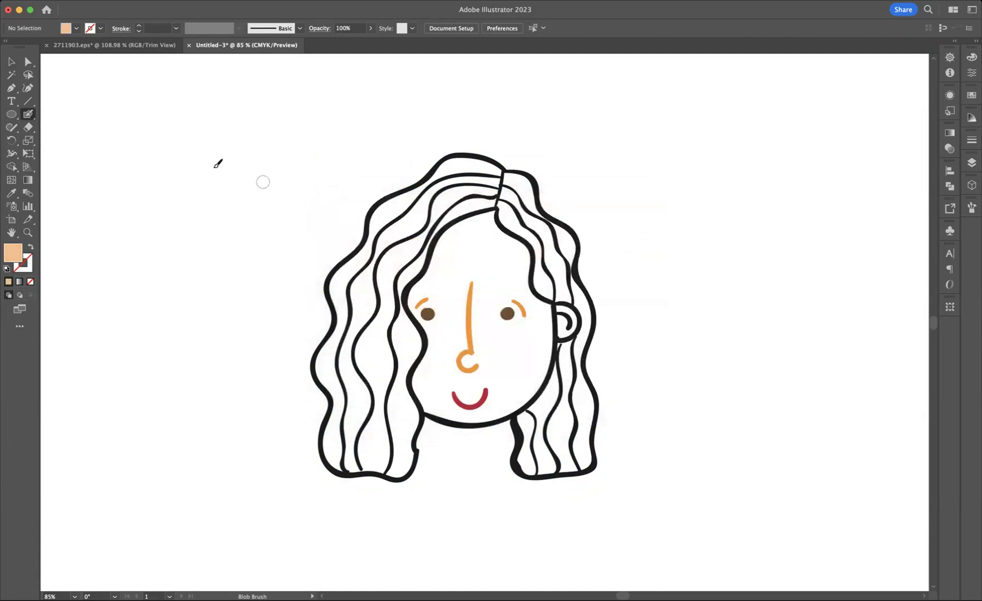
# Raise the Blob Brush size from 15 pt to about 71 pt
pyautogui.doubleClick(27, 114)
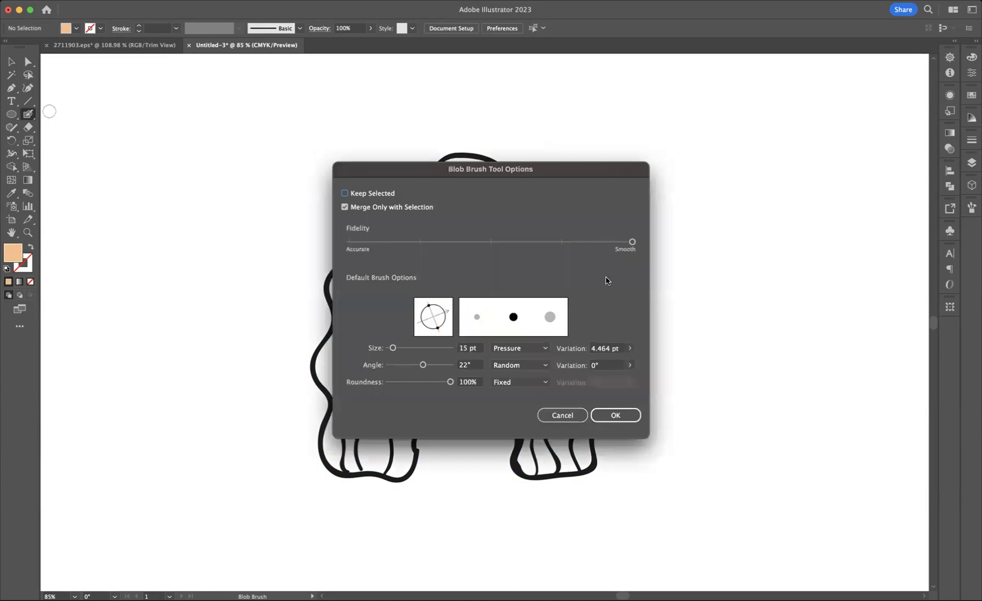
pyautogui.moveTo(393, 347); pyautogui.dragTo(411, 348)
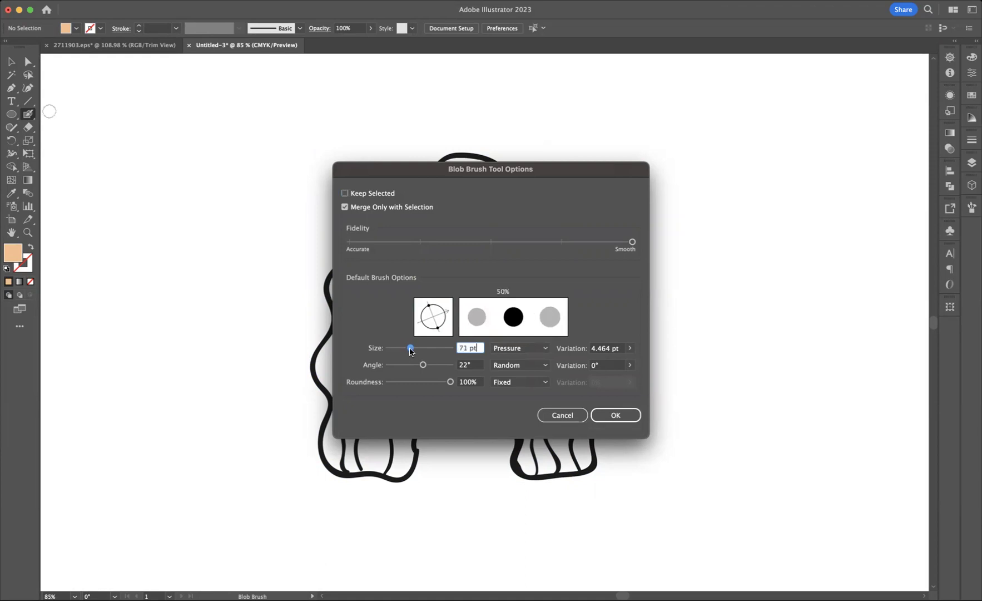
pyautogui.click(617, 414)
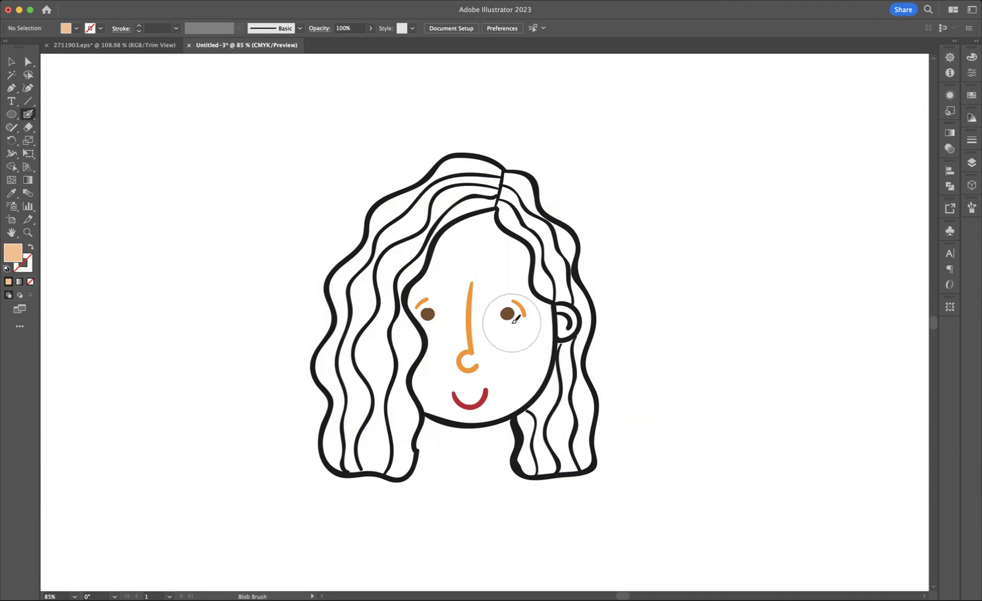
# Shrink the brush with [ twice and paint peach over the forehead, face and upper-right hairline
pyautogui.press('[')
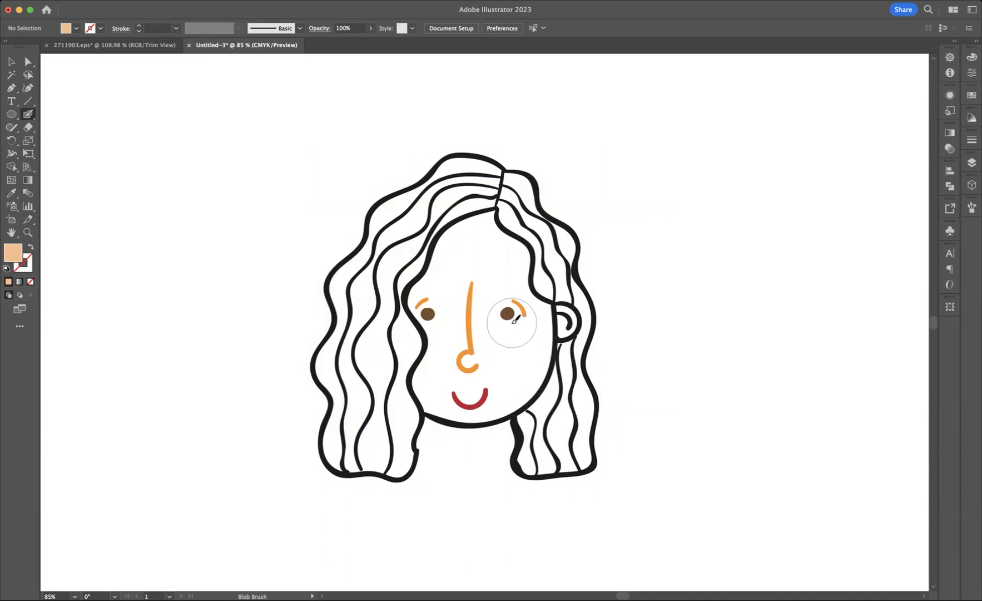
pyautogui.press('[')
pyautogui.press('[')
pyautogui.moveTo(480, 242)
pyautogui.mouseDown()
pyautogui.moveTo(453, 292)
pyautogui.moveTo(462, 309)
pyautogui.moveTo(466, 244)
pyautogui.moveTo(448, 242)
pyautogui.moveTo(425, 281)
pyautogui.moveTo(437, 284)
pyautogui.moveTo(427, 299)
pyautogui.moveTo(444, 320)
pyautogui.moveTo(482, 313)
pyautogui.moveTo(502, 267)
pyautogui.moveTo(522, 252)
pyautogui.moveTo(490, 231)
pyautogui.moveTo(430, 383)
pyautogui.moveTo(453, 413)
pyautogui.moveTo(527, 377)
pyautogui.moveTo(540, 312)
pyautogui.moveTo(466, 361)
pyautogui.moveTo(457, 350)
pyautogui.moveTo(491, 375)
pyautogui.moveTo(470, 360)
pyautogui.moveTo(511, 293)
pyautogui.moveTo(519, 302)
pyautogui.mouseUp()
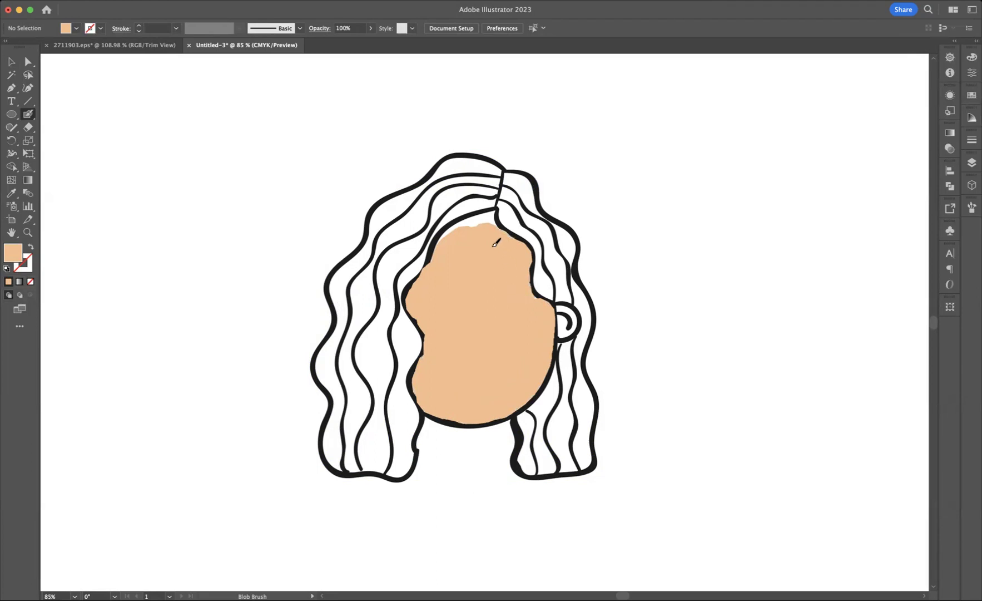
pyautogui.hotkey('shift', 'x')
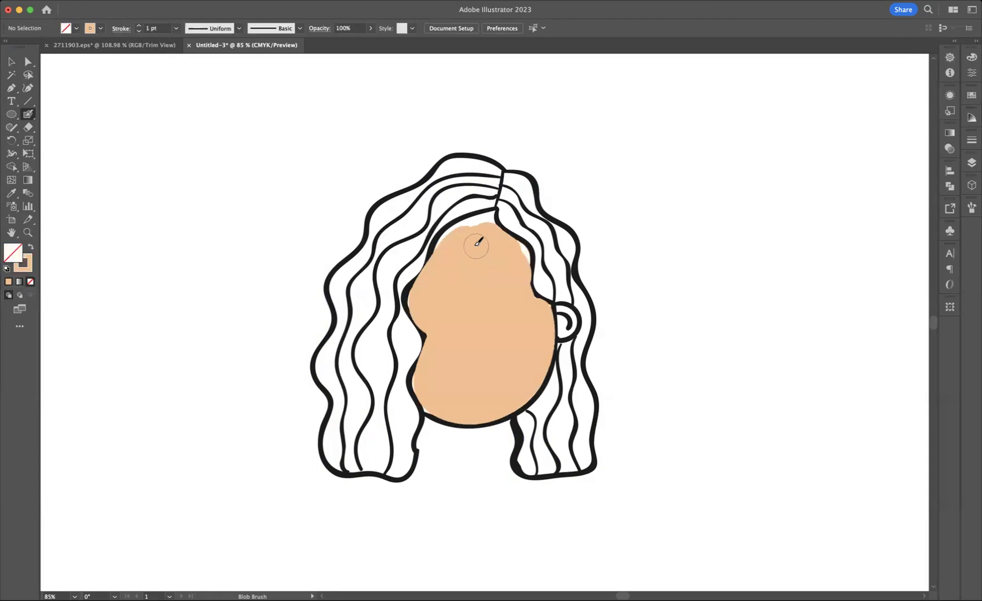
pyautogui.moveTo(516, 238)
pyautogui.mouseDown()
pyautogui.moveTo(509, 245)
pyautogui.moveTo(523, 259)
pyautogui.mouseUp()
# Paint peach along the hairline, up to the part, and over both left face-edge gaps
pyautogui.doubleClick(28, 114)
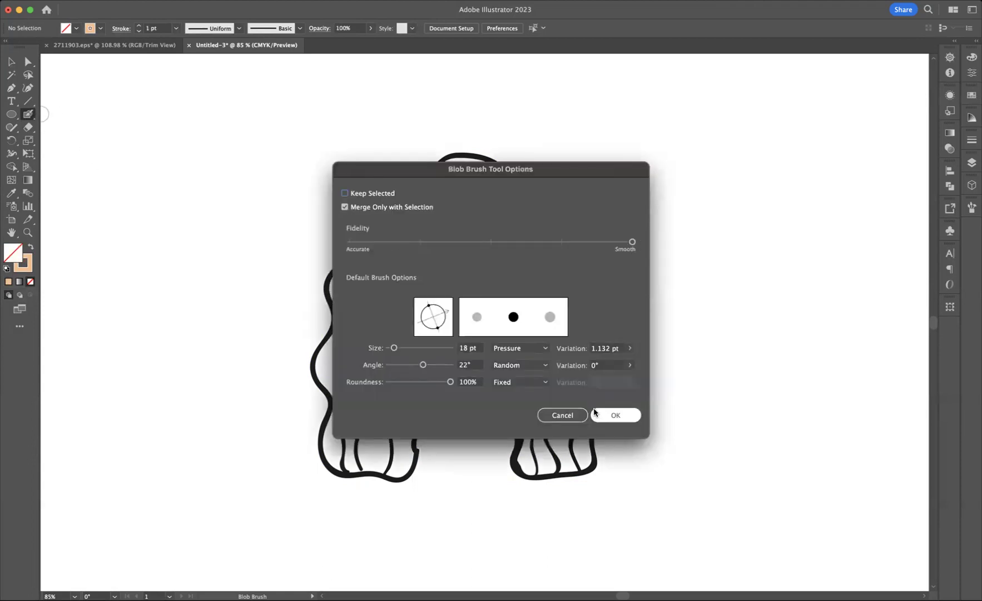
pyautogui.click(618, 417)
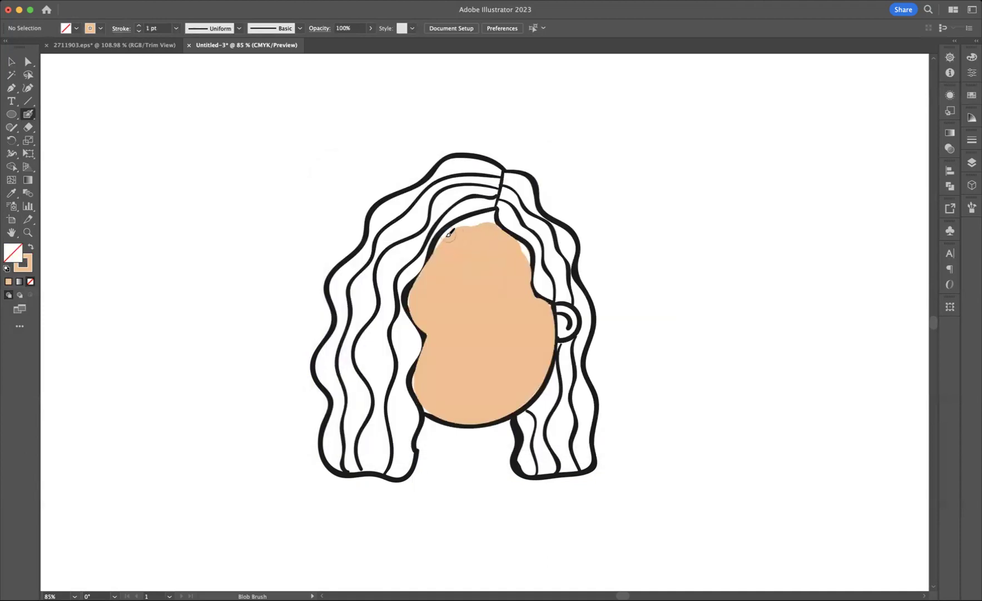
pyautogui.moveTo(446, 242)
pyautogui.mouseDown()
pyautogui.moveTo(493, 216)
pyautogui.moveTo(452, 235)
pyautogui.mouseUp()
pyautogui.moveTo(467, 226)
pyautogui.mouseDown()
pyautogui.moveTo(491, 214)
pyautogui.moveTo(498, 240)
pyautogui.moveTo(509, 234)
pyautogui.moveTo(527, 248)
pyautogui.mouseUp()
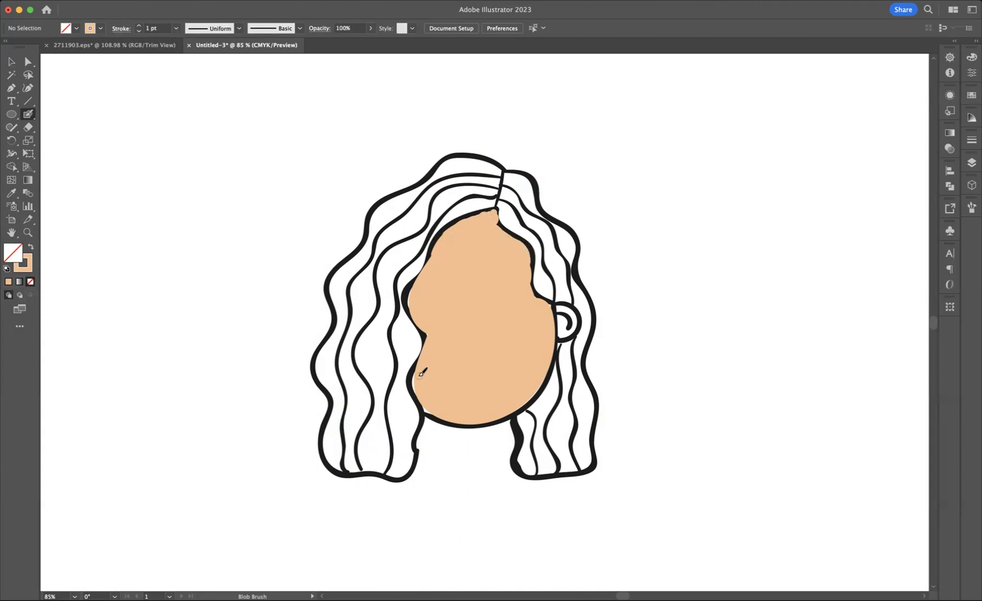
pyautogui.moveTo(418, 377); pyautogui.dragTo(432, 410)
pyautogui.moveTo(417, 277); pyautogui.dragTo(412, 304)
# Select the peach face plus its lower-left, left-edge, top and ear-side peach patches
pyautogui.click(12, 62)
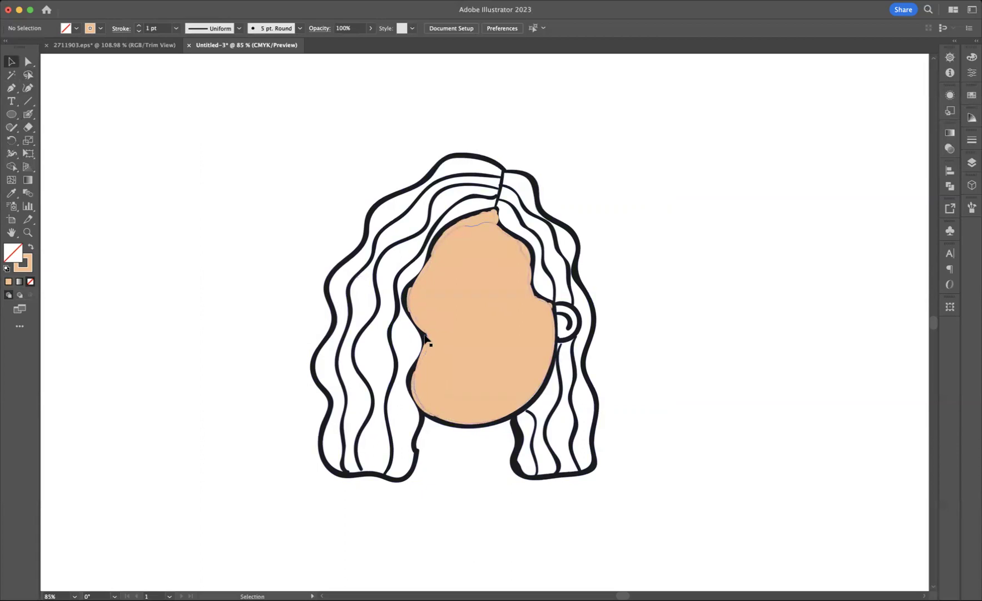
pyautogui.click(488, 309)
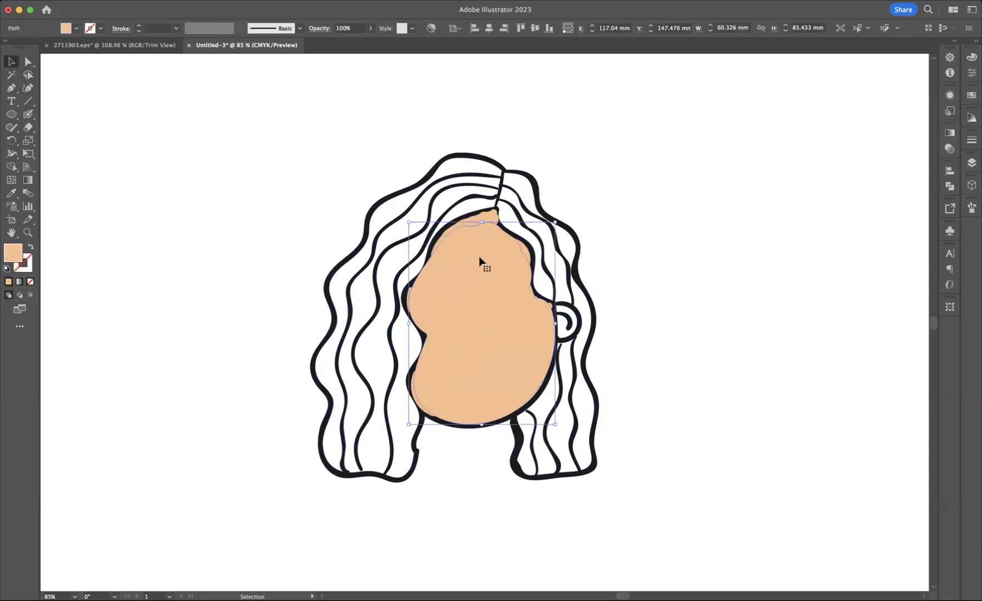
pyautogui.moveTo(535, 284); pyautogui.dragTo(512, 289)
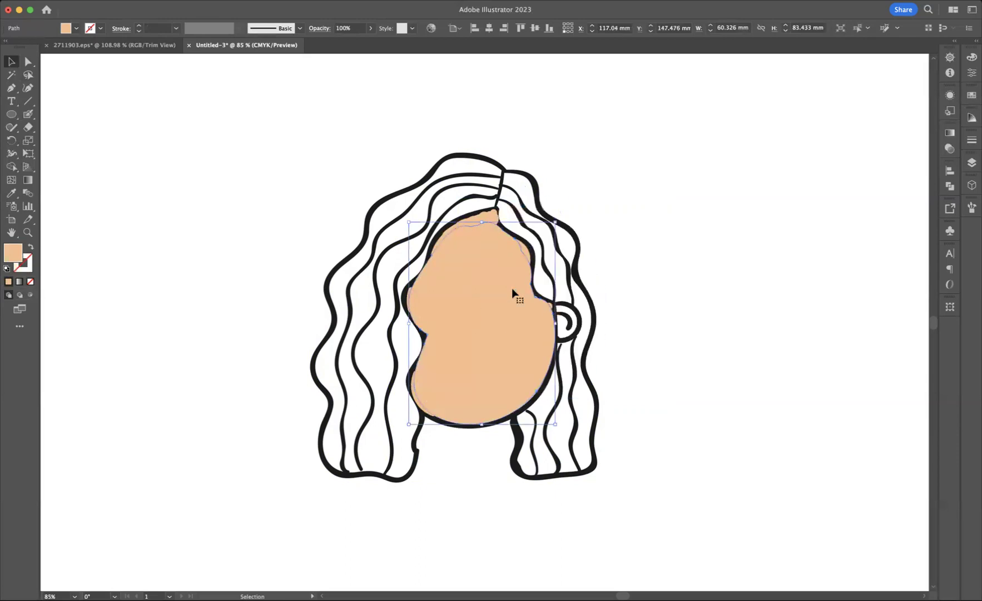
pyautogui.keyDown('shift'); pyautogui.click(416, 396); pyautogui.keyUp('shift')
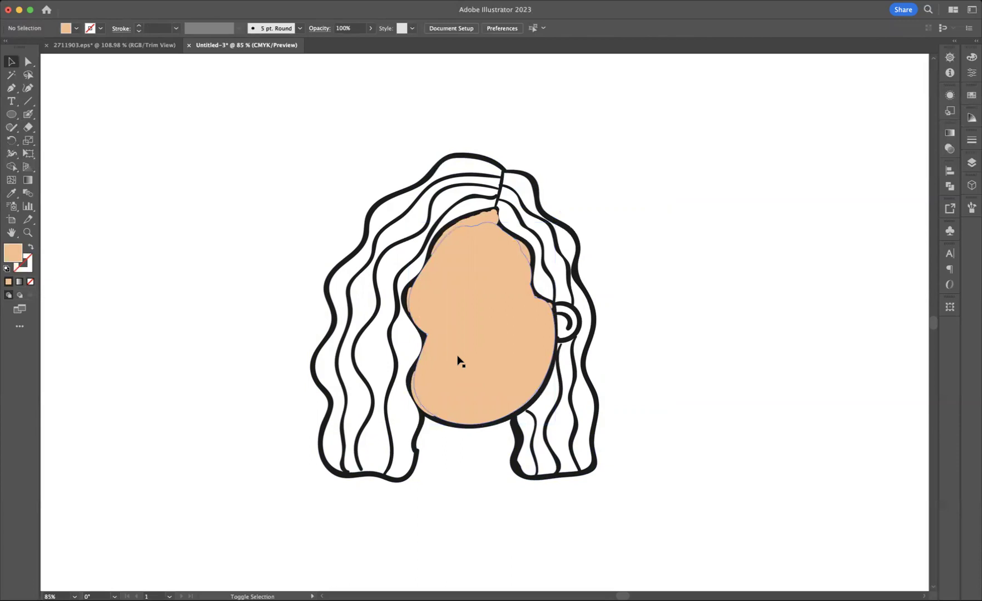
pyautogui.click(475, 384)
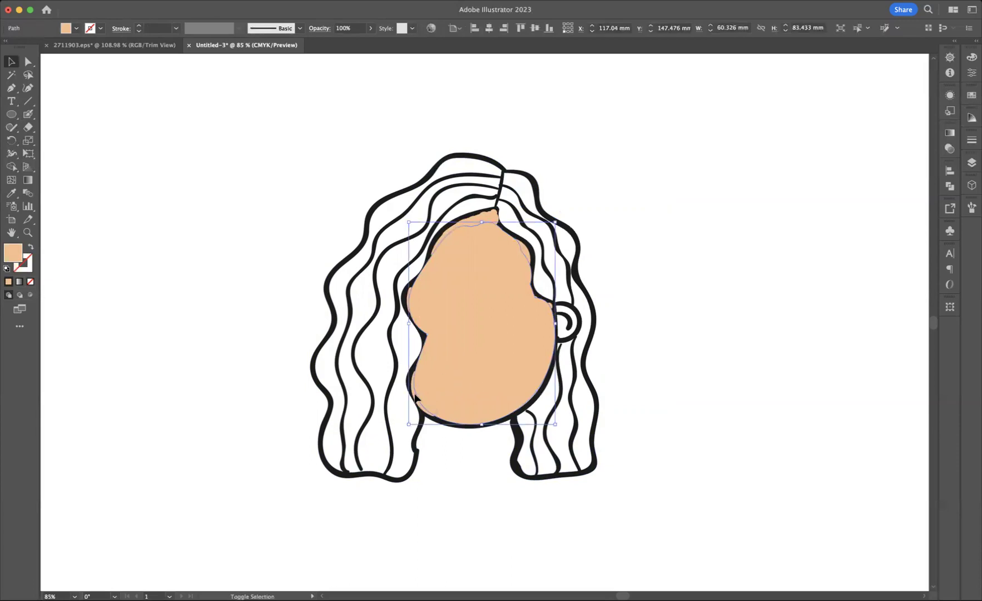
pyautogui.keyDown('shift'); pyautogui.click(418, 399); pyautogui.keyUp('shift')
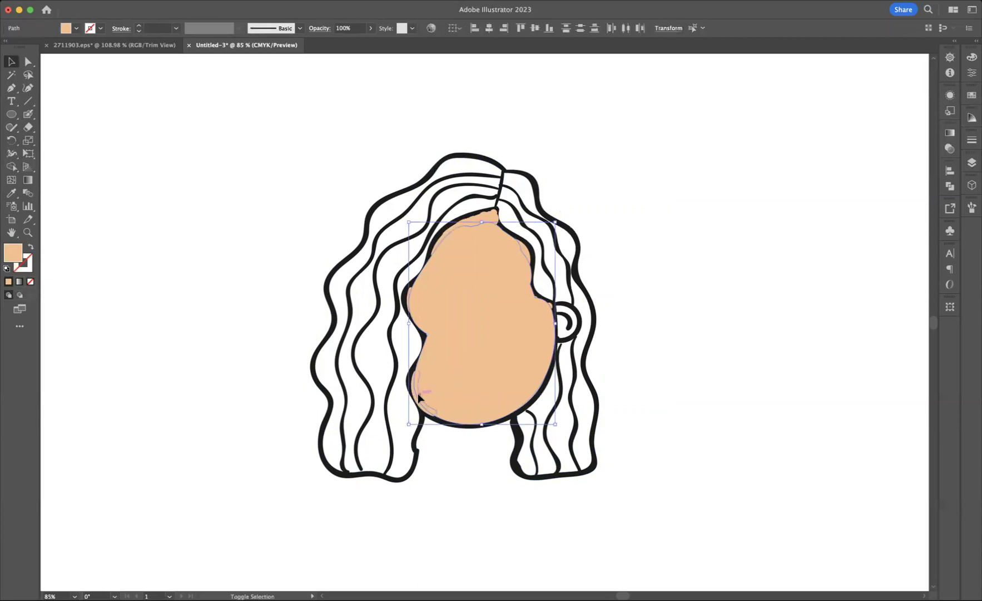
pyautogui.keyDown('shift'); pyautogui.click(415, 301); pyautogui.keyUp('shift')
pyautogui.keyDown('shift'); pyautogui.click(407, 294); pyautogui.keyUp('shift')
pyautogui.keyDown('shift'); pyautogui.click(415, 293); pyautogui.keyUp('shift')
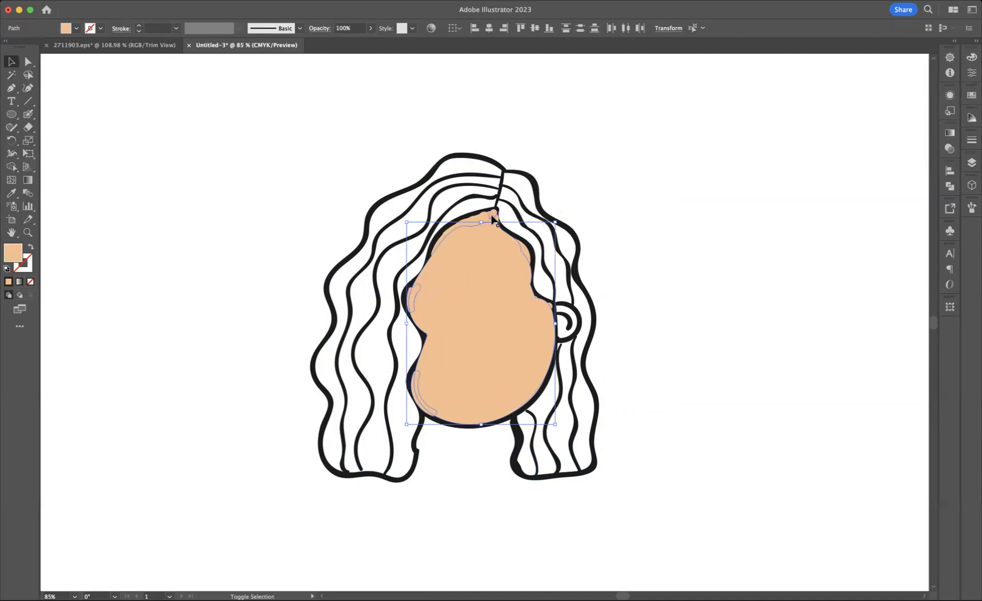
pyautogui.keyDown('shift'); pyautogui.click(488, 218); pyautogui.keyUp('shift')
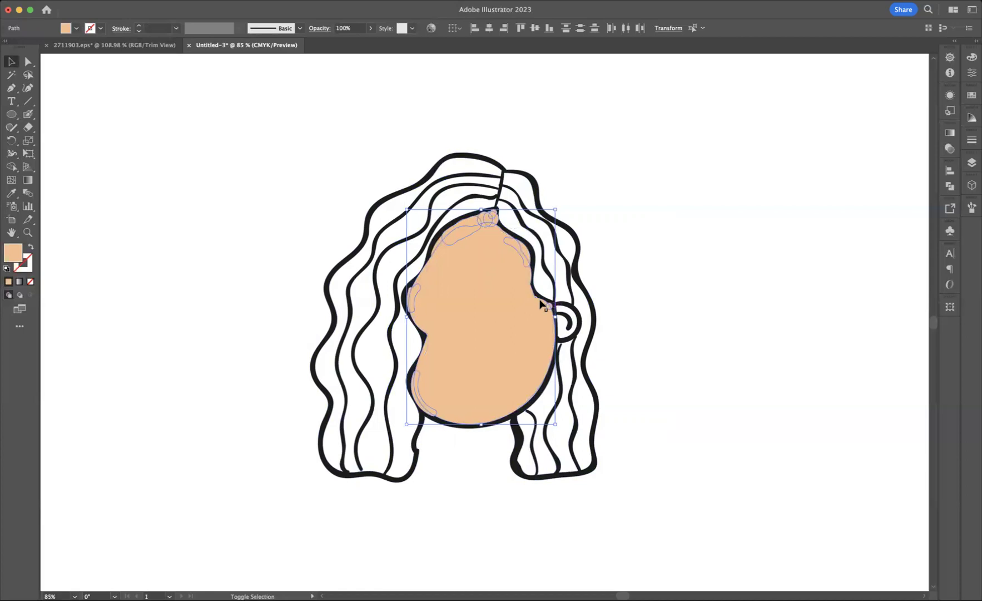
pyautogui.click(538, 302)
# Send the selected peach skin behind all artwork via Arrange > Send to Back
pyautogui.rightClick(495, 303)
pyautogui.moveTo(581, 539)
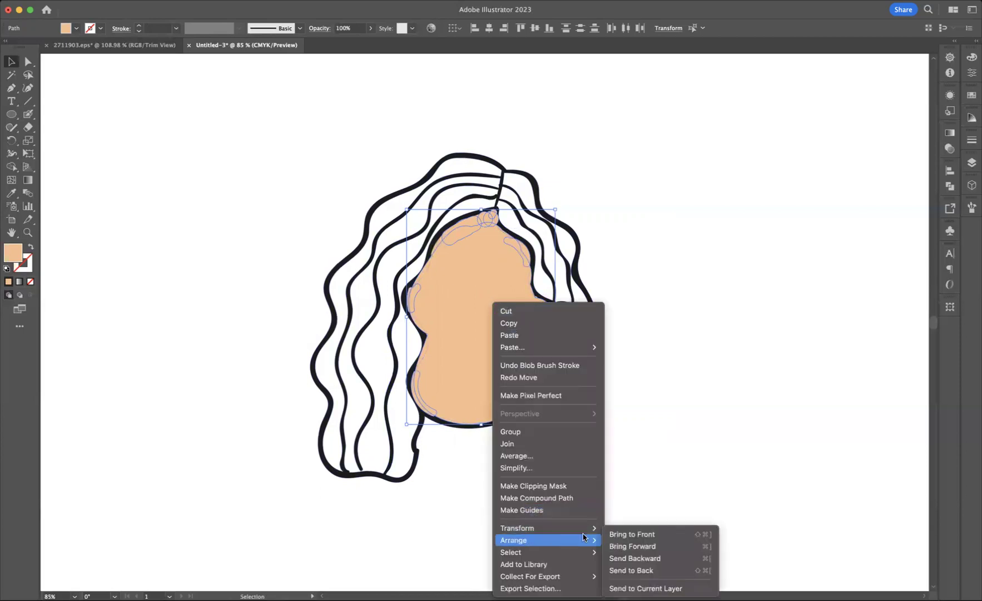
pyautogui.click(628, 568)
pyautogui.click(670, 322)
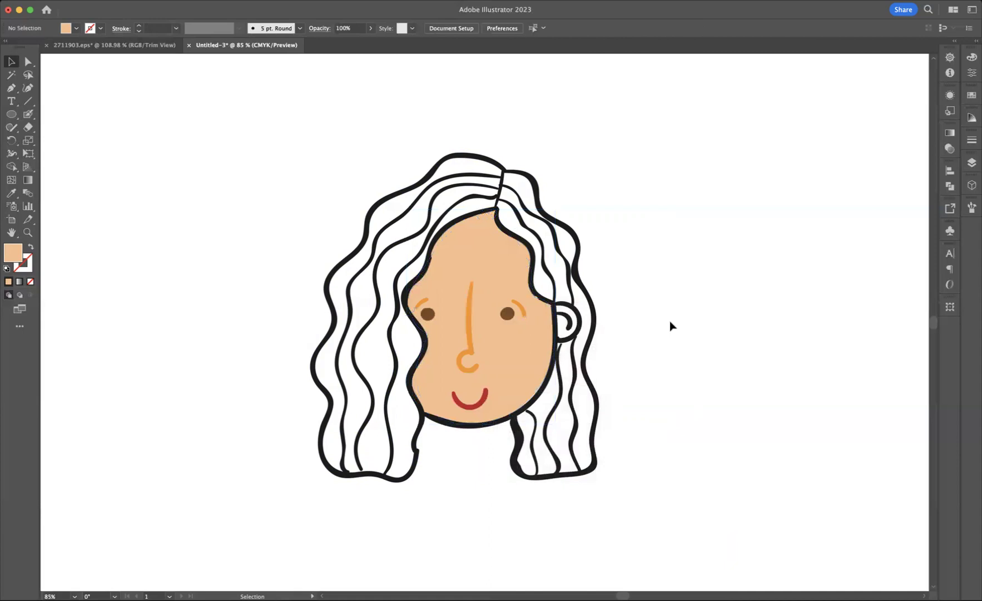
pyautogui.click(29, 115)
# Send the peach patch near the left eye to the back
pyautogui.hotkey('shift', 'x')
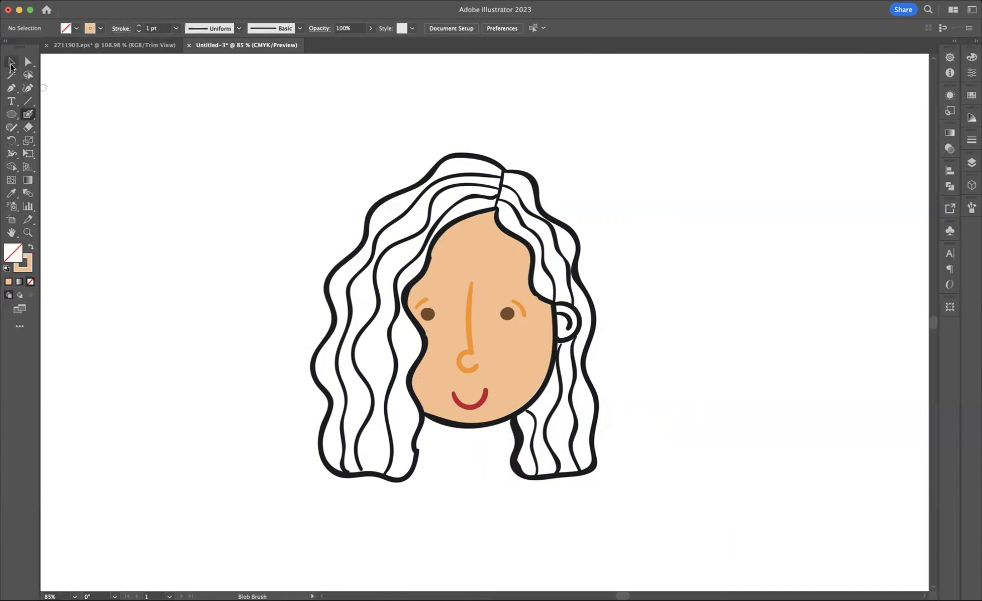
pyautogui.click(11, 62)
pyautogui.click(427, 333)
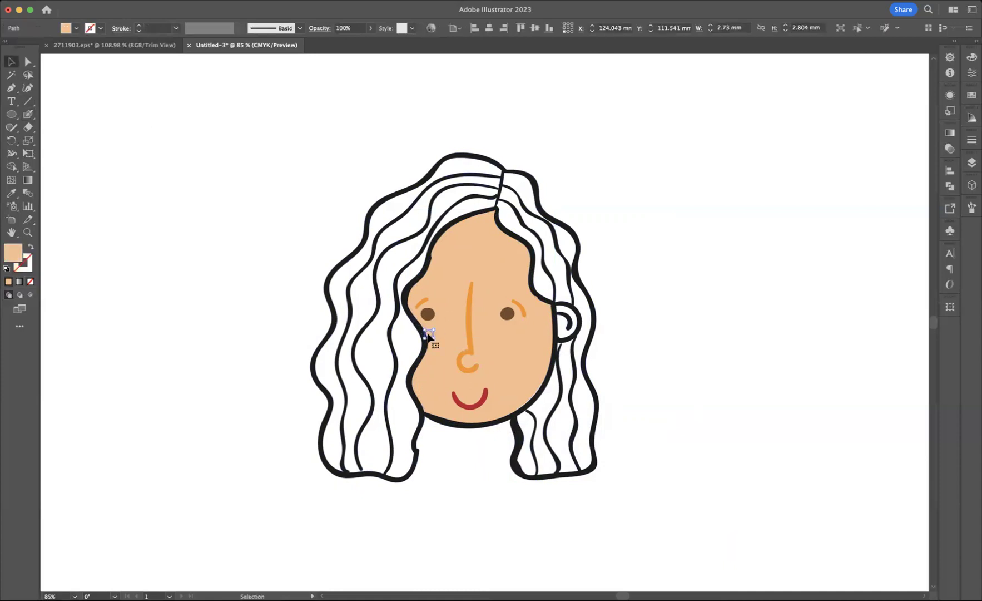
pyautogui.rightClick(431, 335)
pyautogui.moveTo(509, 540)
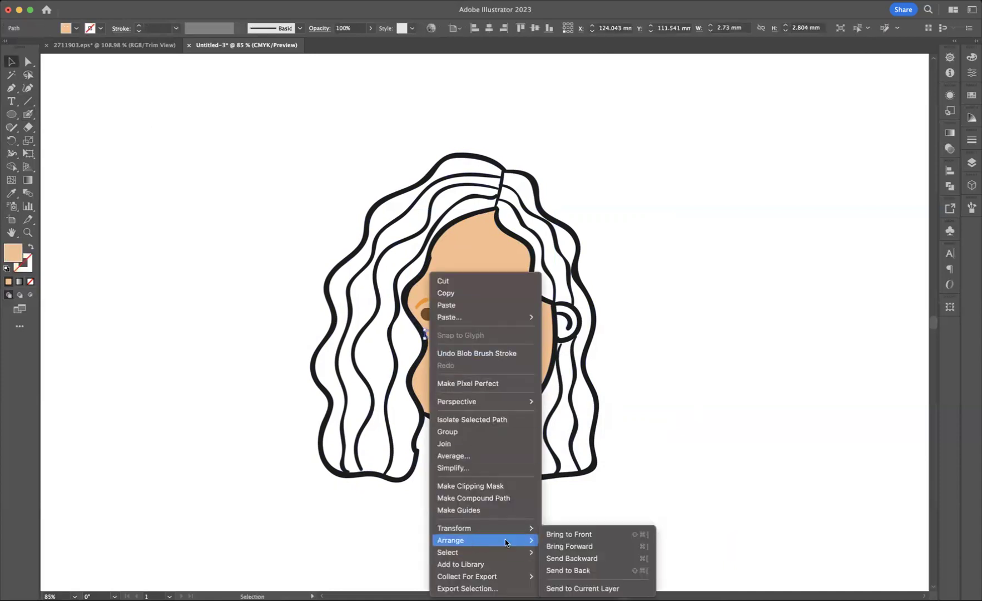
pyautogui.click(572, 570)
pyautogui.click(688, 351)
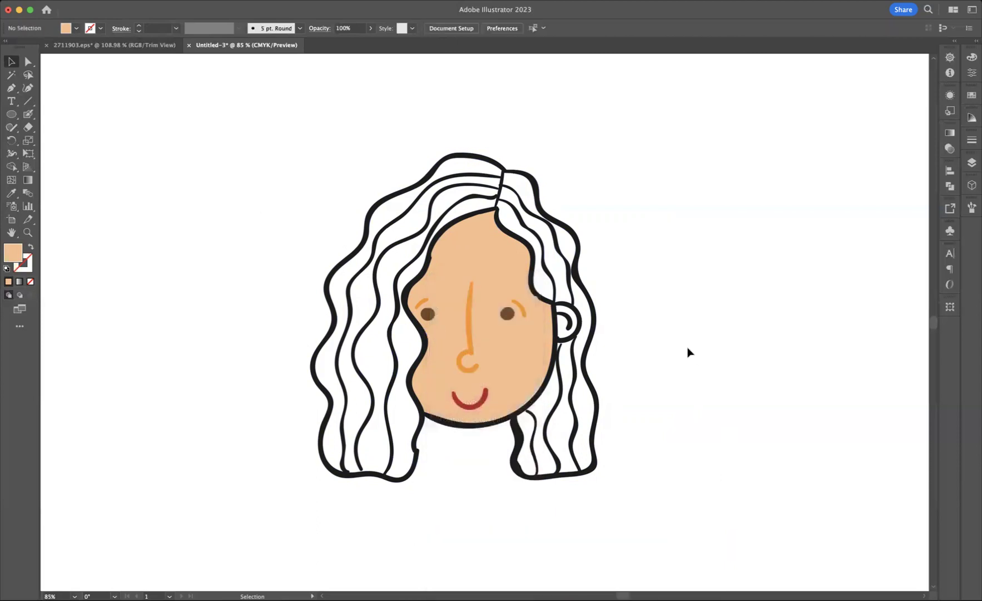
# Send the peach patch by the right eye to the back
pyautogui.click(537, 302)
pyautogui.rightClick(537, 302)
pyautogui.moveTo(556, 540)
pyautogui.click(669, 570)
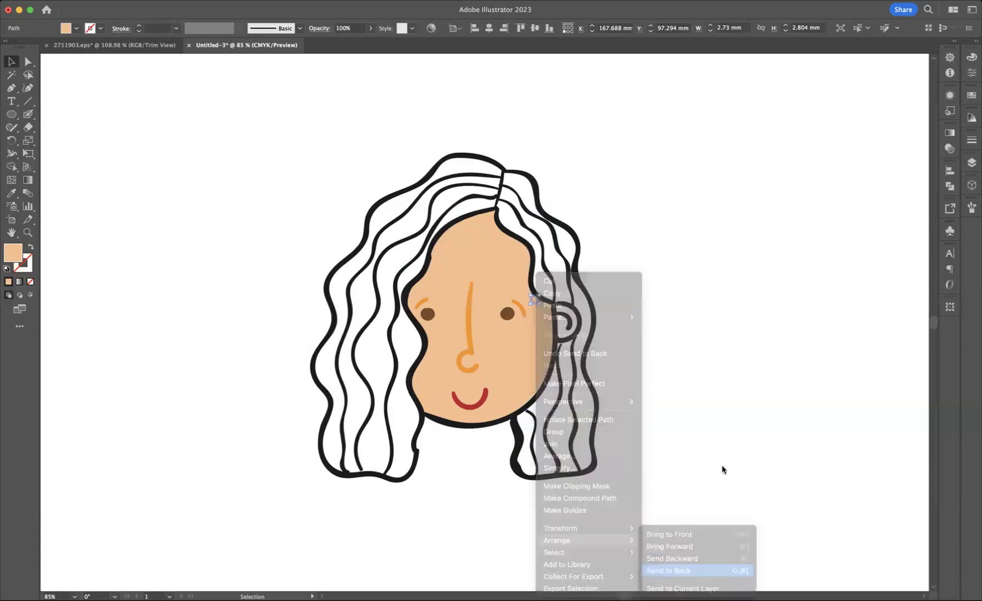
pyautogui.click(689, 328)
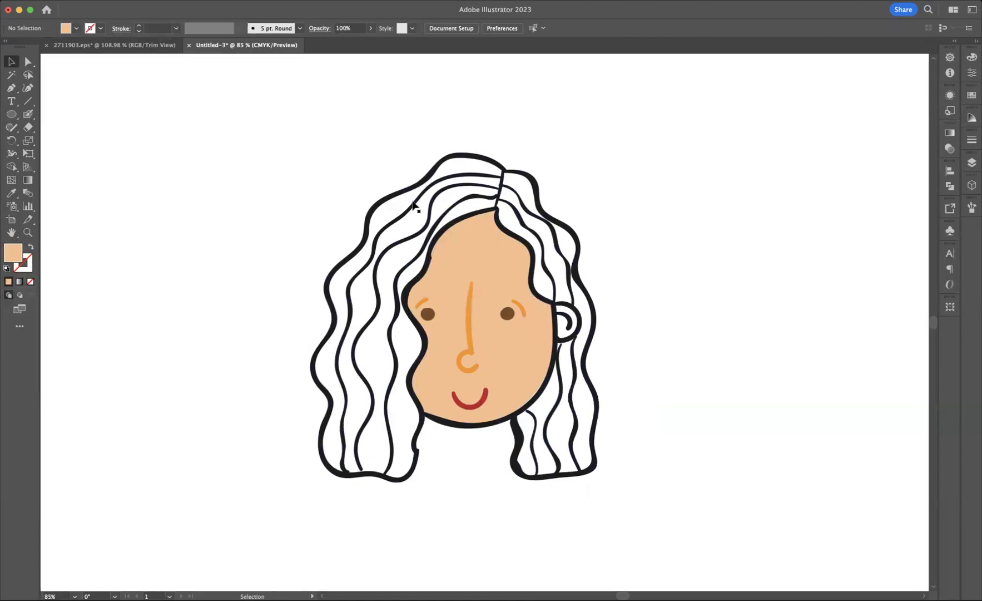
# Send the forehead hairline peach patch behind the hair
pyautogui.click(437, 254)
pyautogui.rightClick(444, 249)
pyautogui.moveTo(505, 517)
pyautogui.click(579, 553)
pyautogui.click(673, 272)
# Send the peach patch at the face's lower right to the back, behind the hair and jaw outlines
pyautogui.hotkey('shift', 'b')
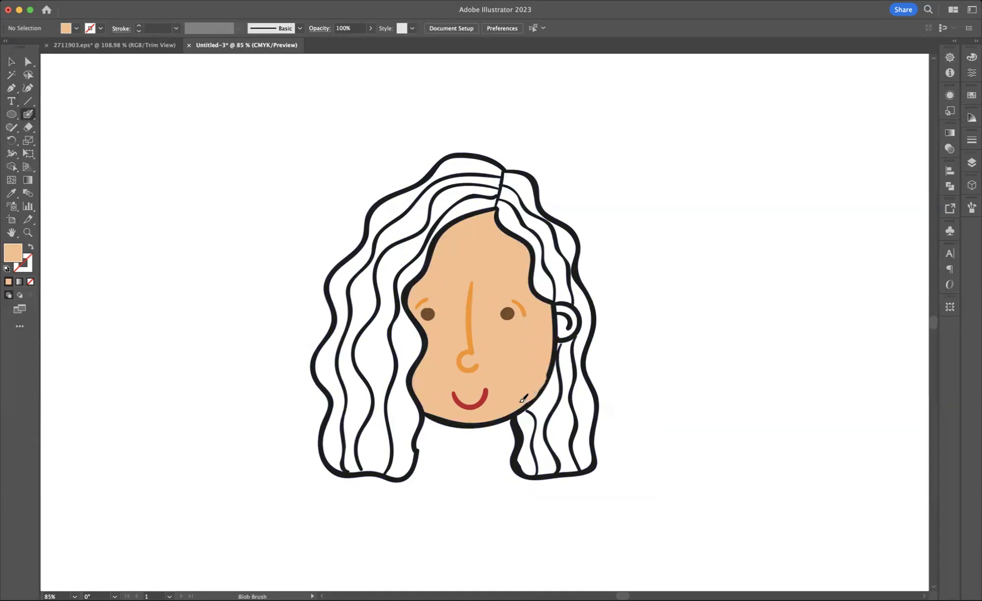
pyautogui.hotkey('shift', 'x')
pyautogui.click(11, 61)
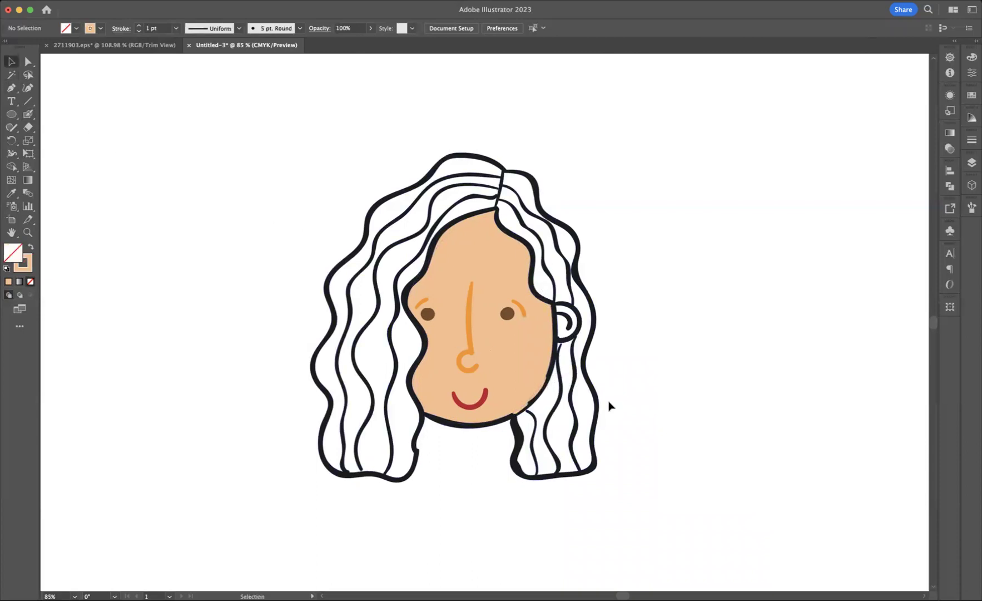
pyautogui.click(536, 400)
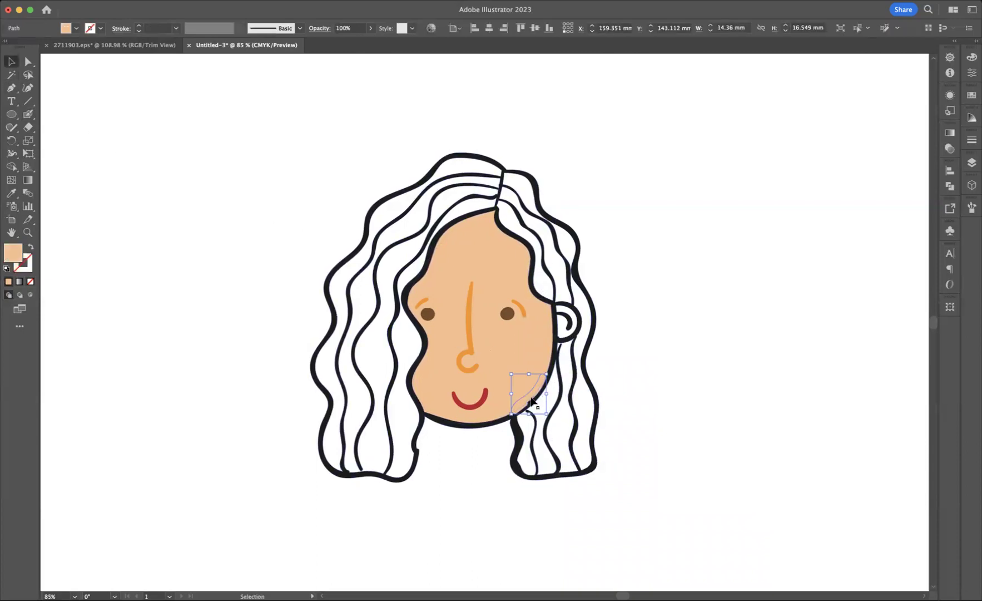
pyautogui.rightClick(531, 398)
pyautogui.moveTo(569, 545)
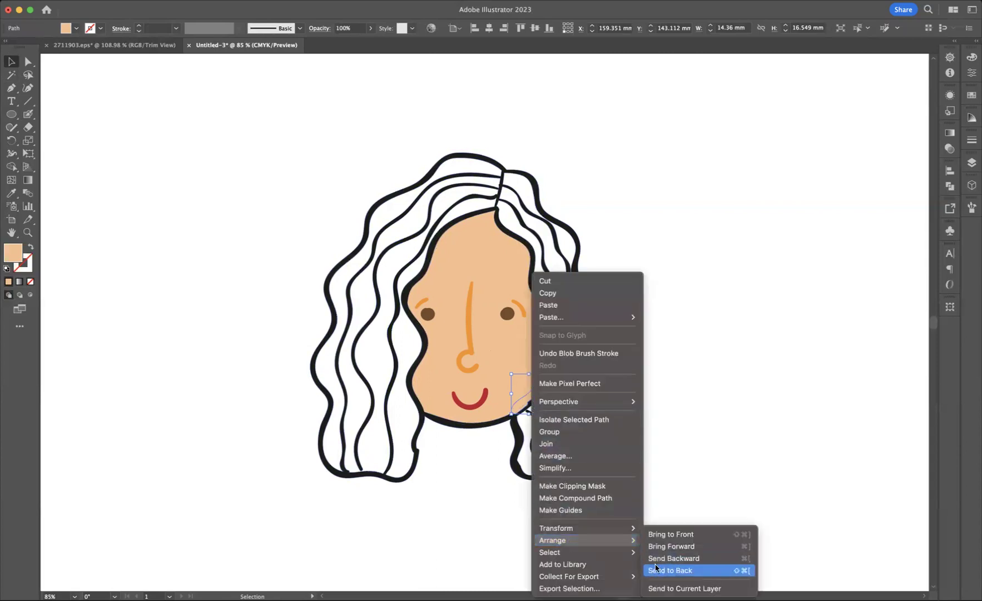
pyautogui.click(670, 570)
pyautogui.click(737, 322)
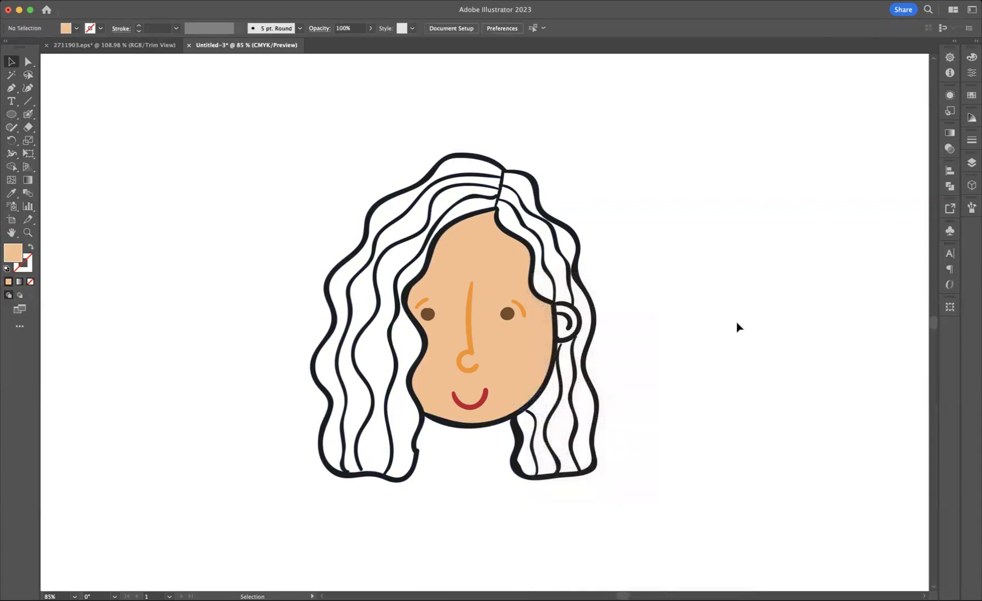